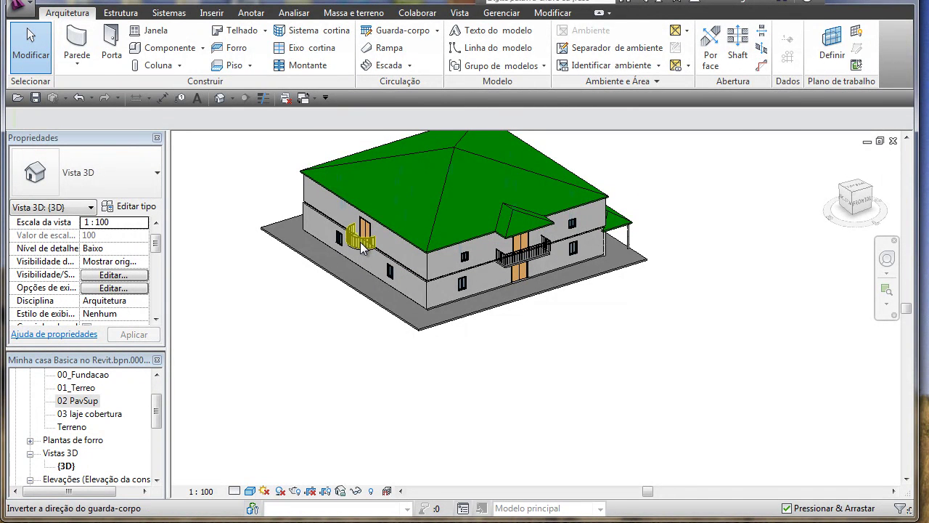
Delete the curved railing and the semicircular balcony slab at the upper-floor side door
click(360, 242)
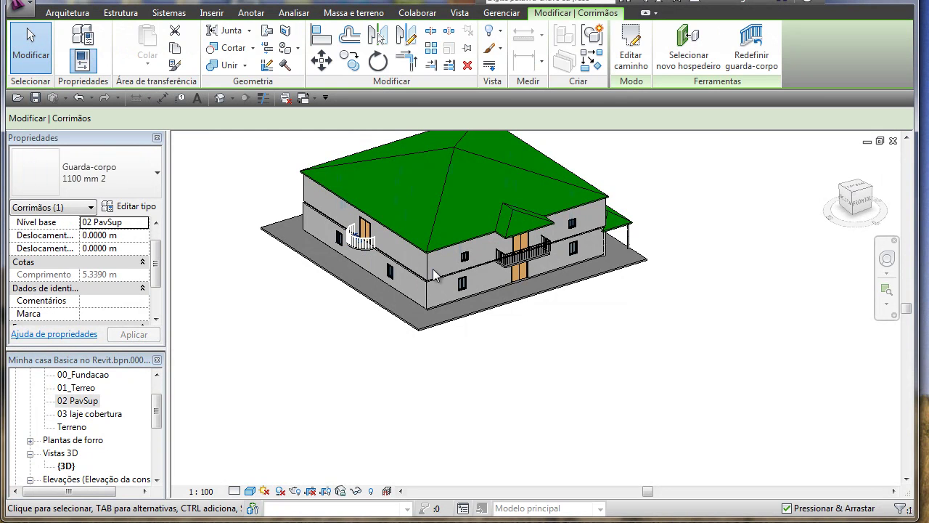
key(Delete)
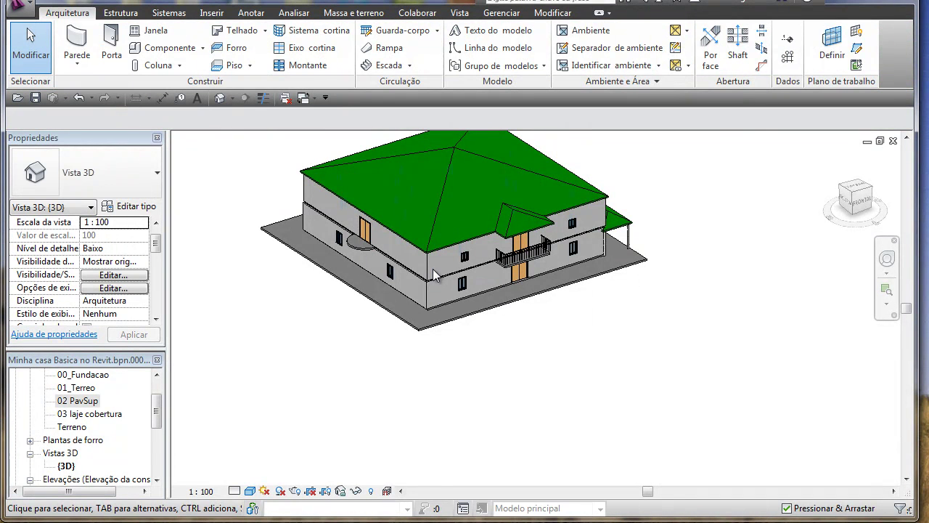
click(361, 251)
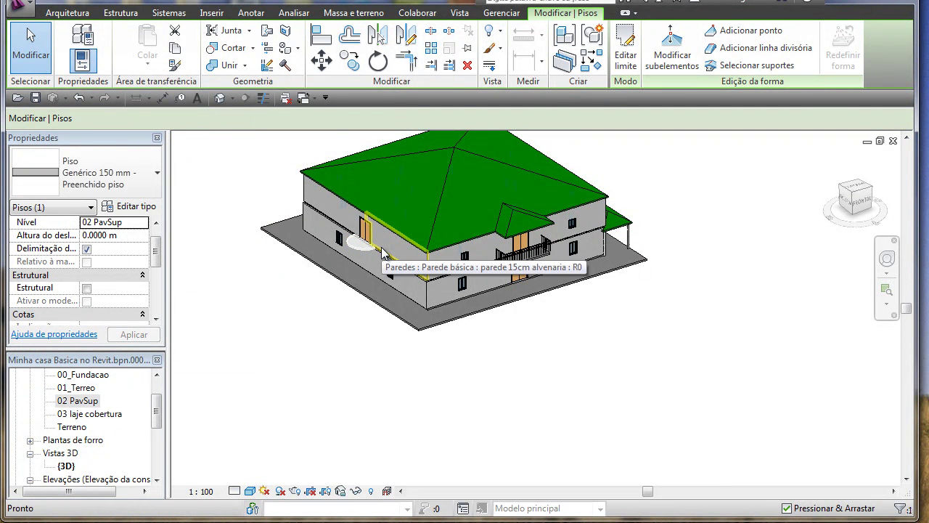
key(Escape)
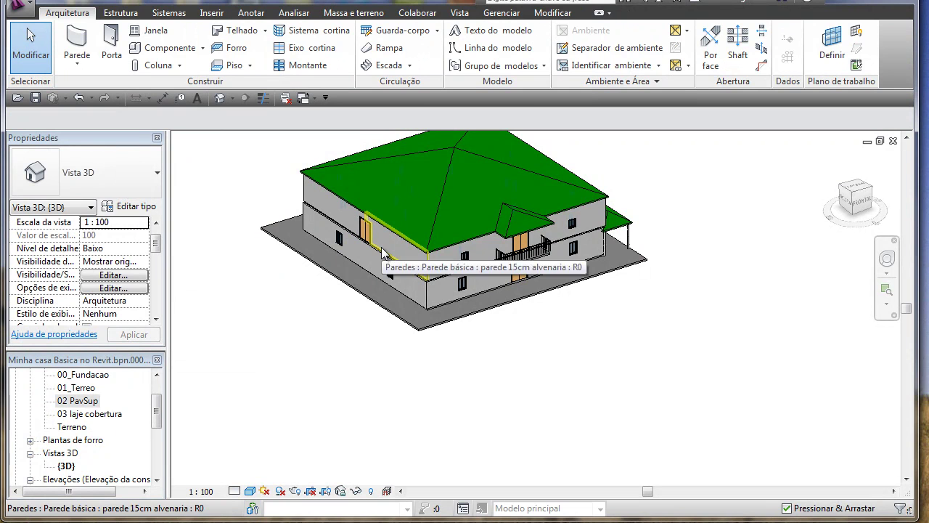
click(437, 233)
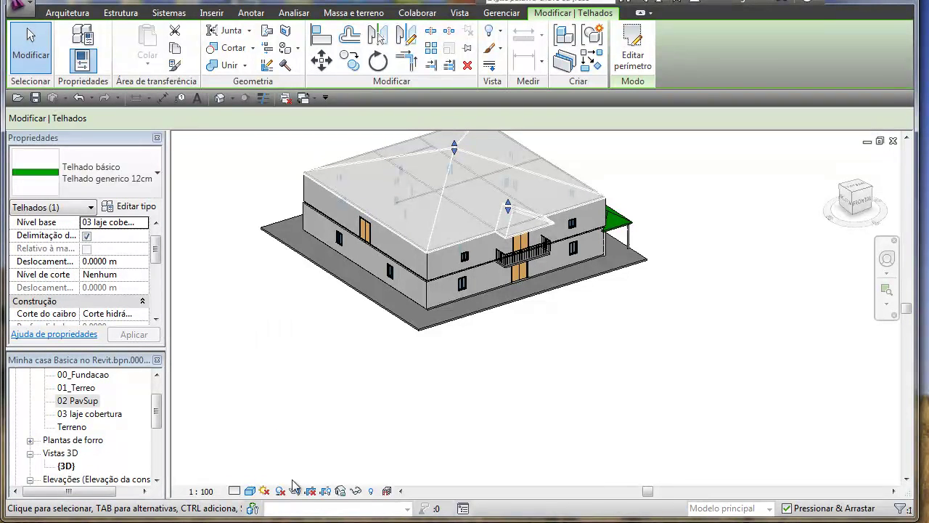
Temporarily hide the roof and then the top floor slab with Hide Element
click(356, 491)
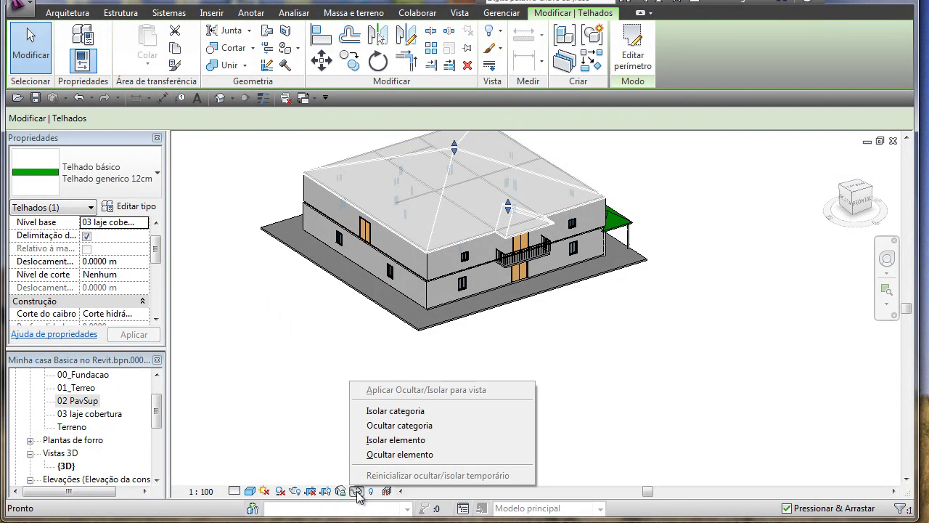
click(417, 455)
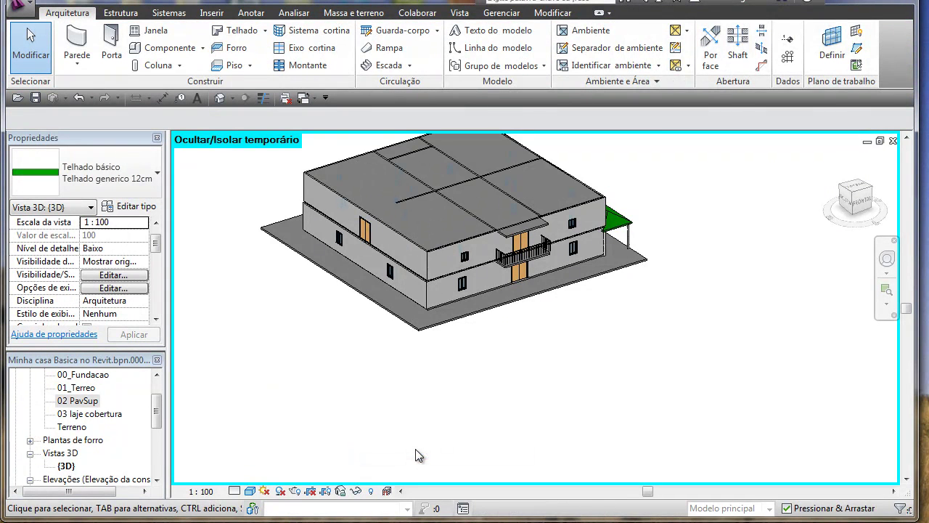
click(439, 250)
click(416, 303)
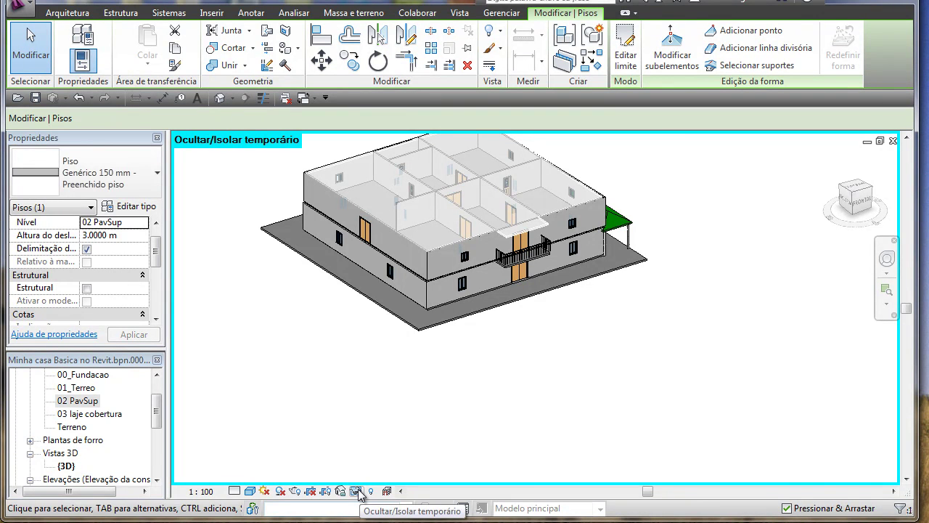
click(357, 491)
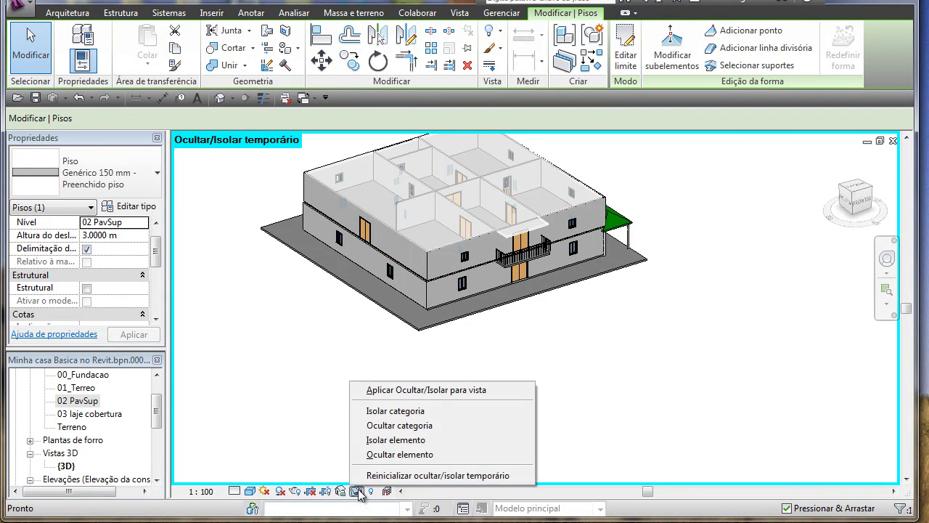
click(401, 455)
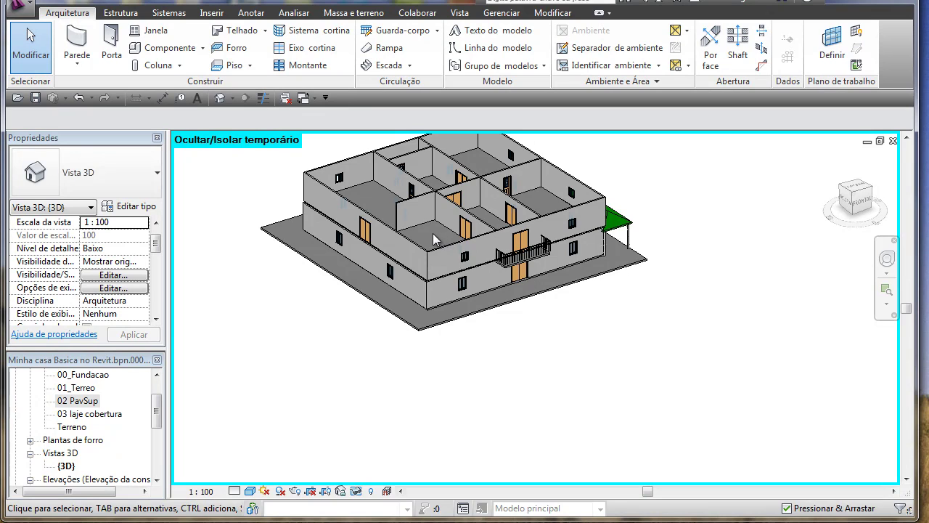
Orbit the 3D view to look down into the exposed upper rooms, then open the 02 PavSup plan
scroll(181, 351, up, 2)
scroll(184, 345, up, 3)
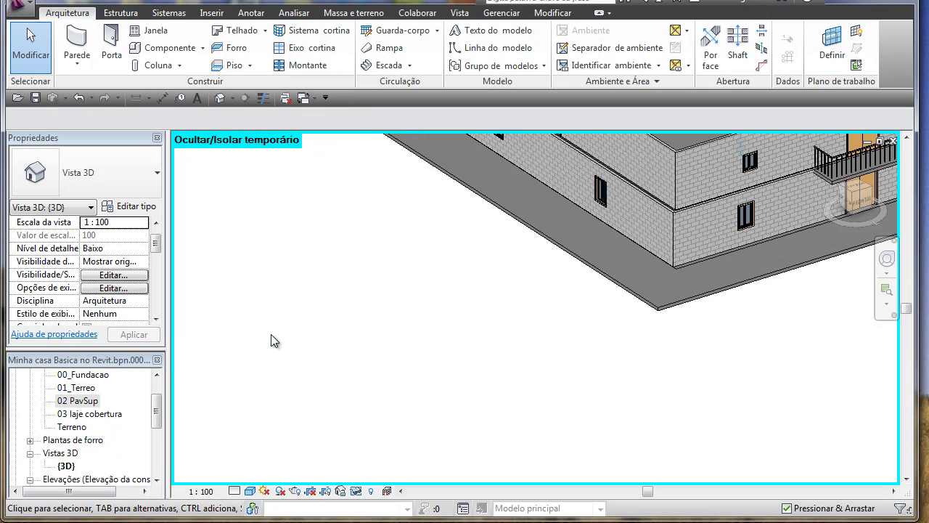
scroll(357, 398, down, 3)
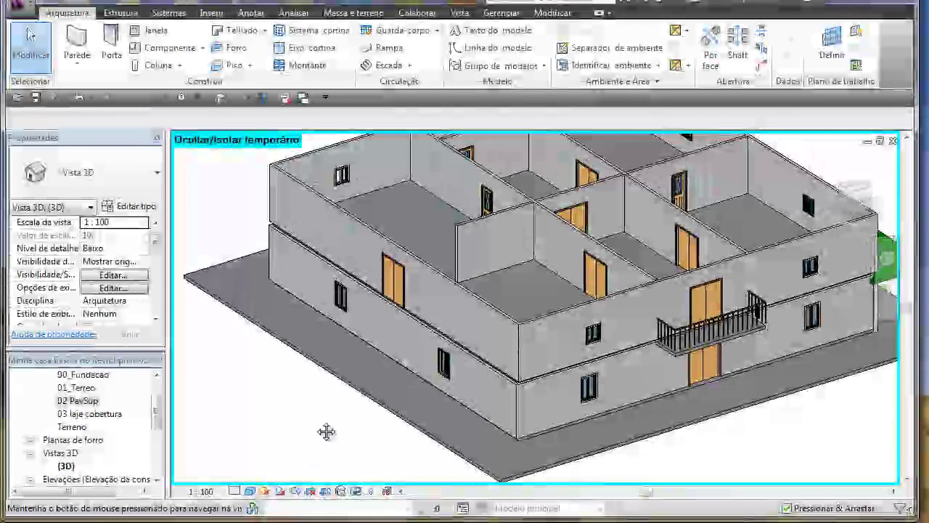
mouse_move(347, 390)
shift+middle_down()
mouse_move(315, 446)
mouse_move(283, 411)
shift+middle_up()
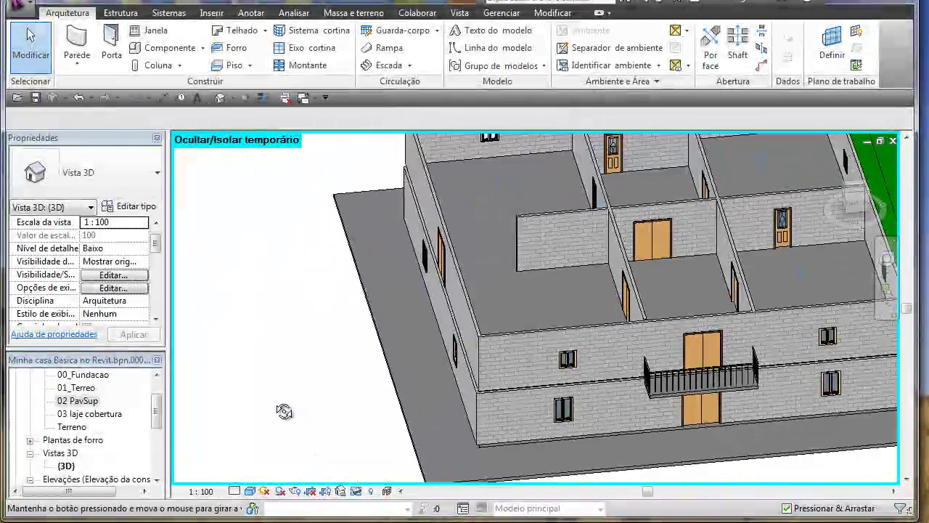
shift+middle_drag(284, 412, 251, 427)
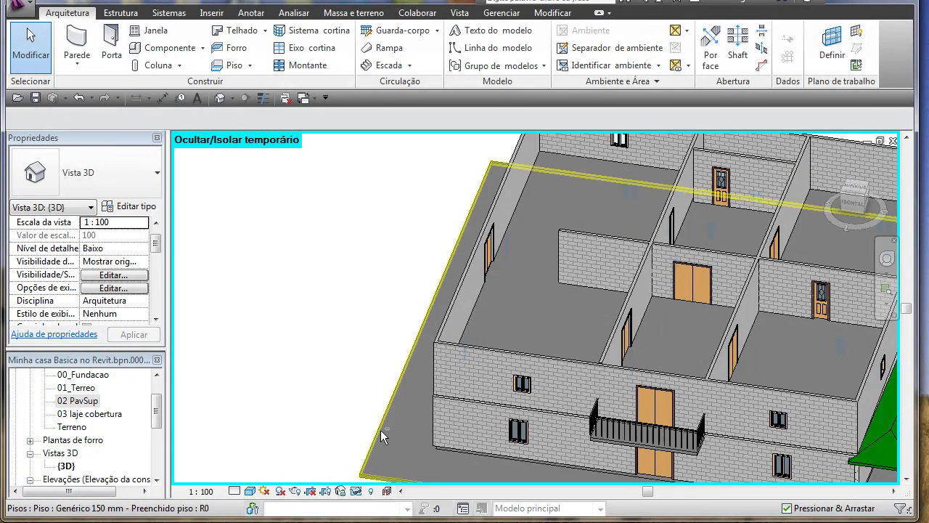
mouse_move(408, 432)
shift+middle_down()
mouse_move(499, 444)
mouse_move(392, 289)
shift+middle_up()
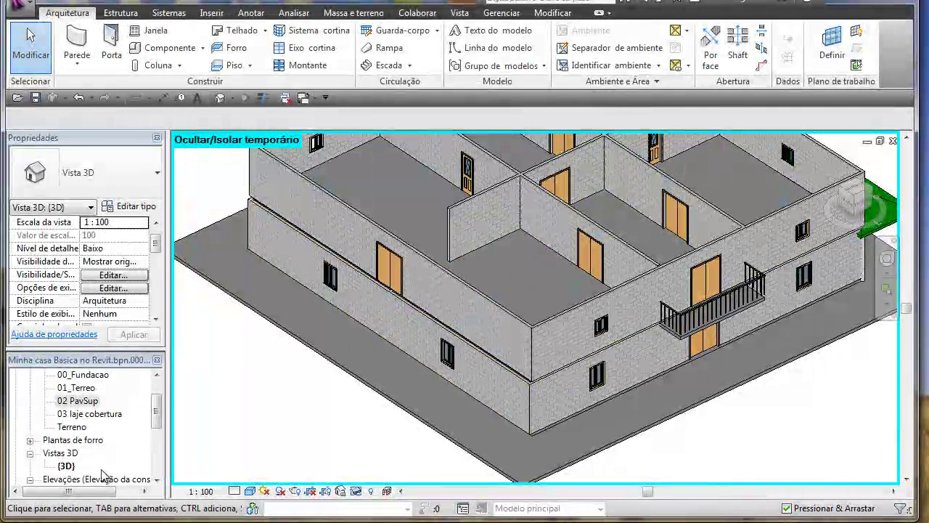
click(88, 401)
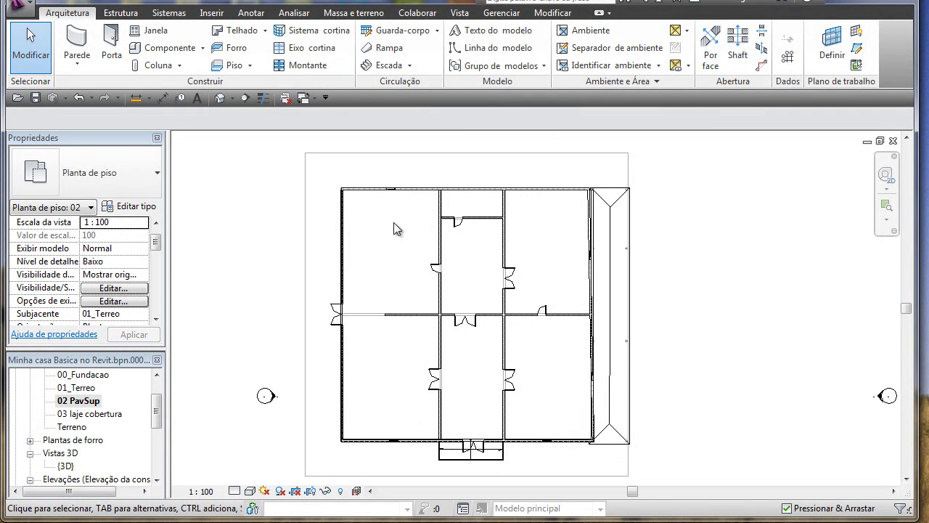
Start a Piso: arquitetura floor sketch on 02 PavSup using the Center-ends Arc tool, skipping the save reminder
click(251, 65)
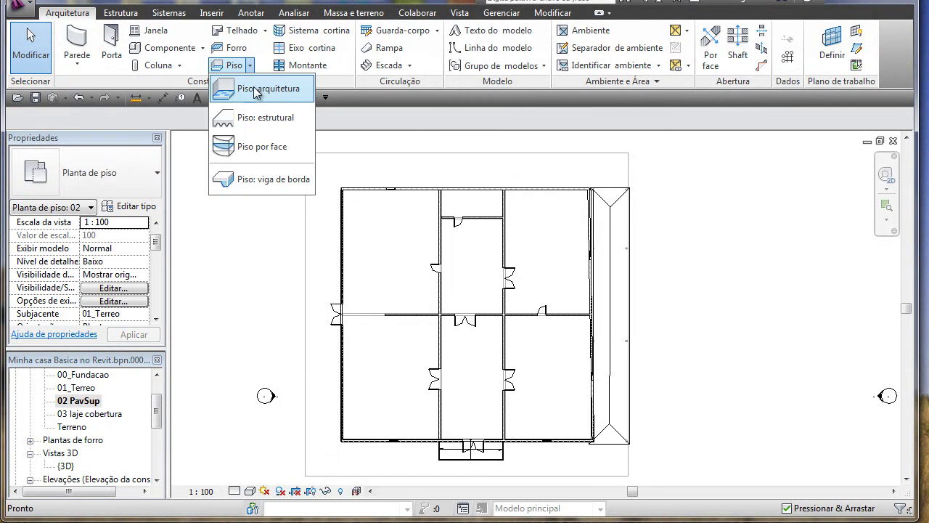
click(259, 93)
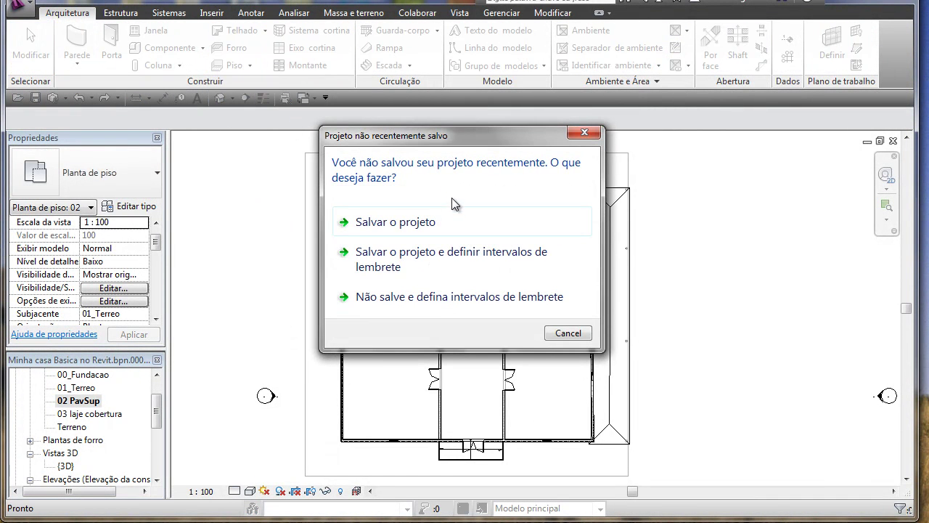
click(567, 333)
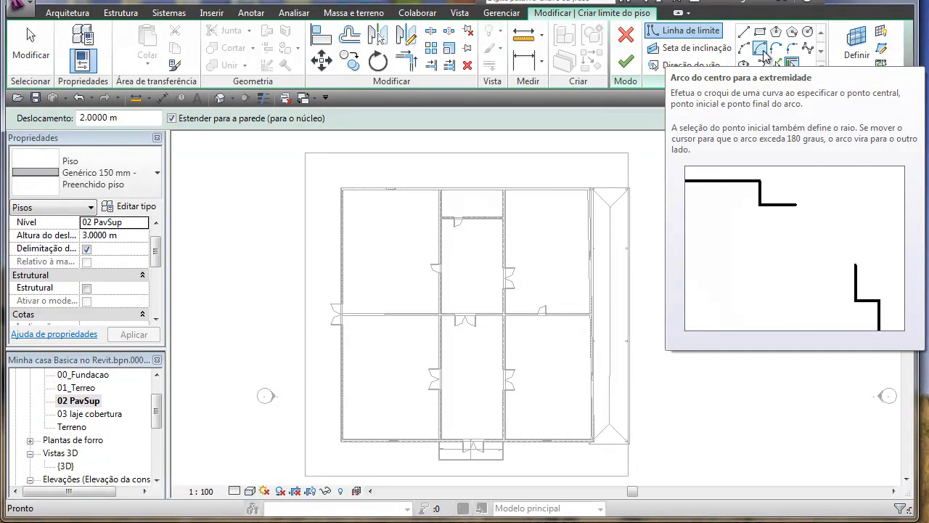
click(762, 49)
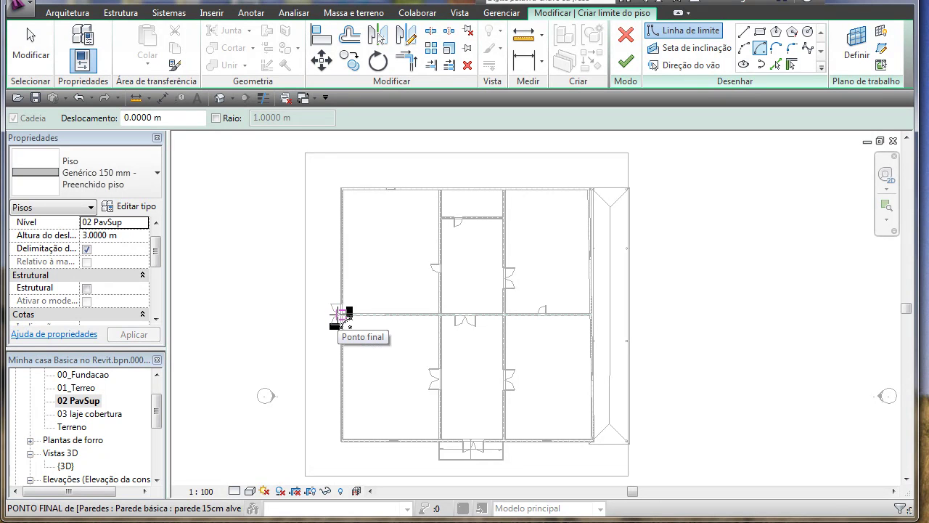
Draw the semicircular boundary arc outside the side door between the two wall ends
click(341, 314)
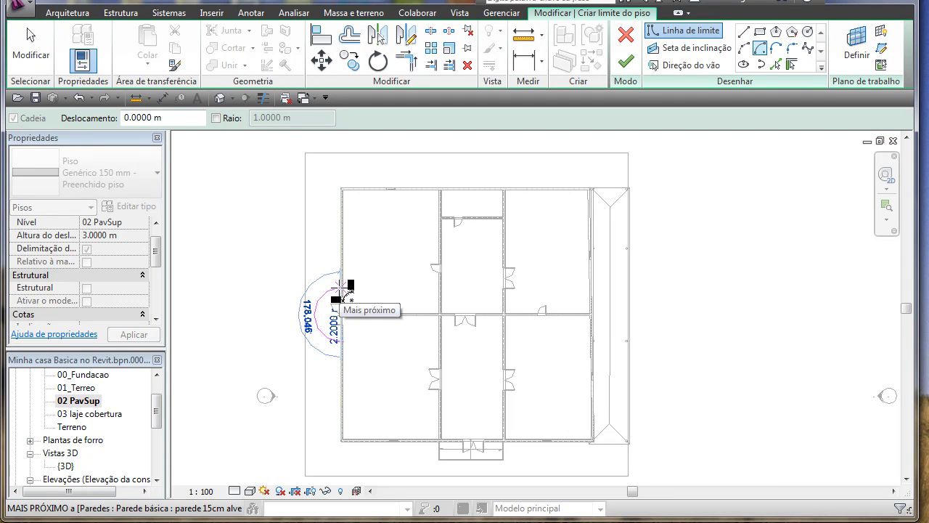
click(341, 289)
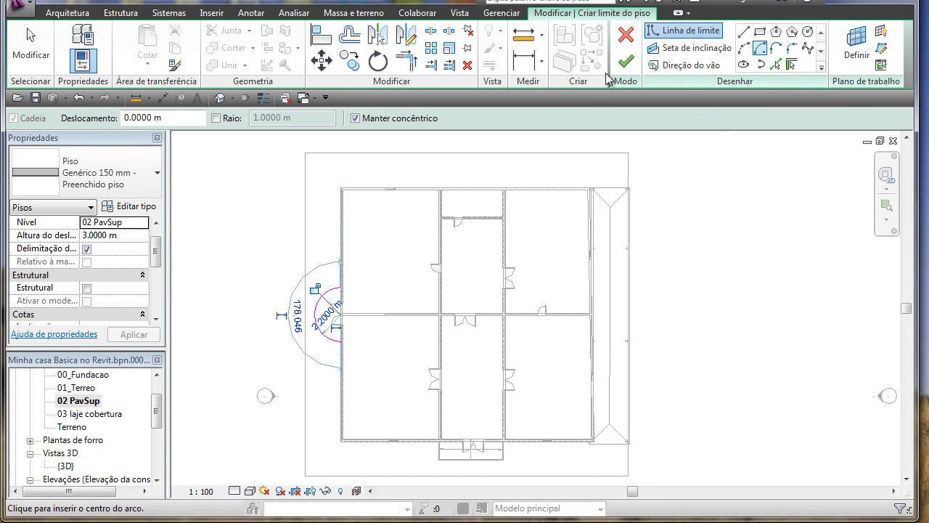
click(626, 62)
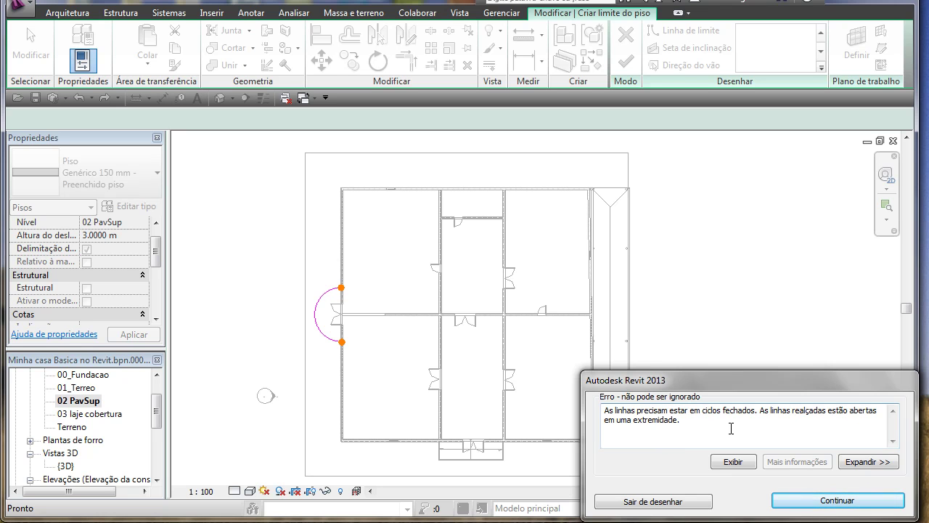
click(838, 500)
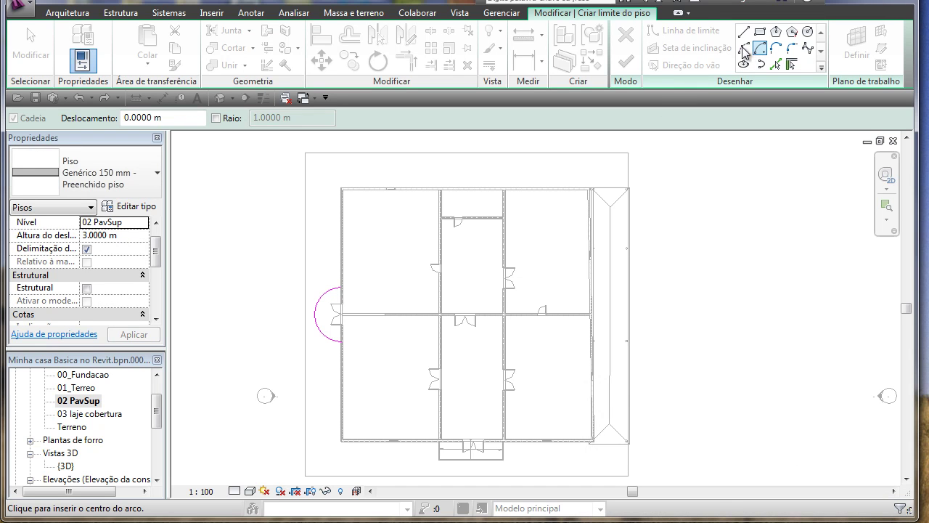
Close the outline with a straight line along the wall and finish the floor slab
click(745, 33)
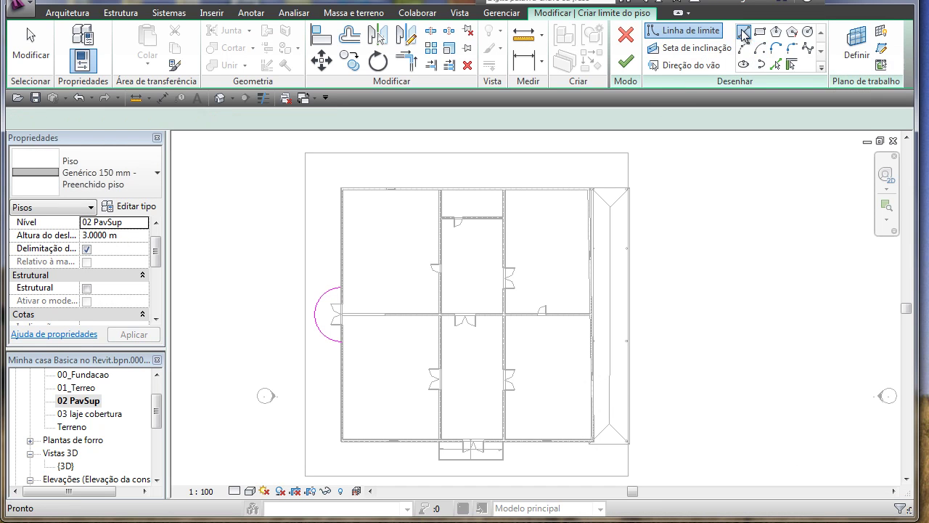
click(341, 287)
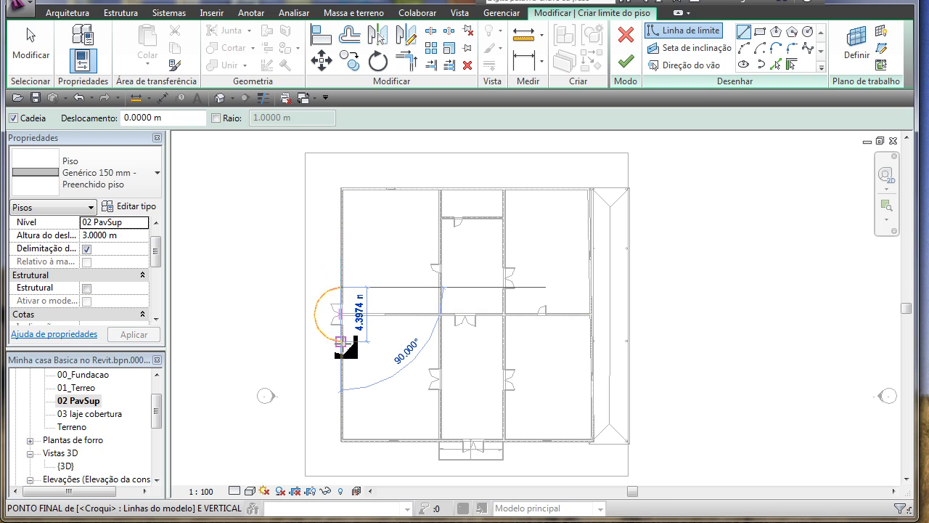
click(341, 342)
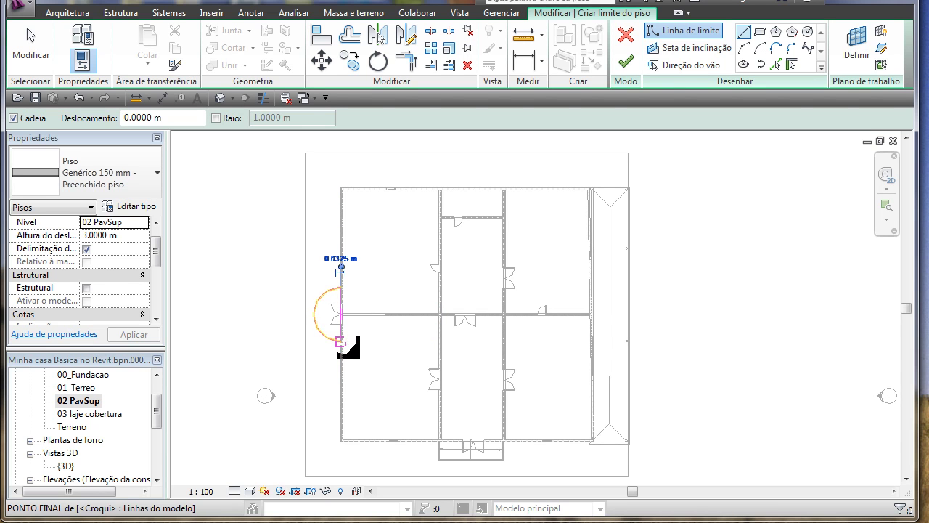
key(Escape)
key(Escape)
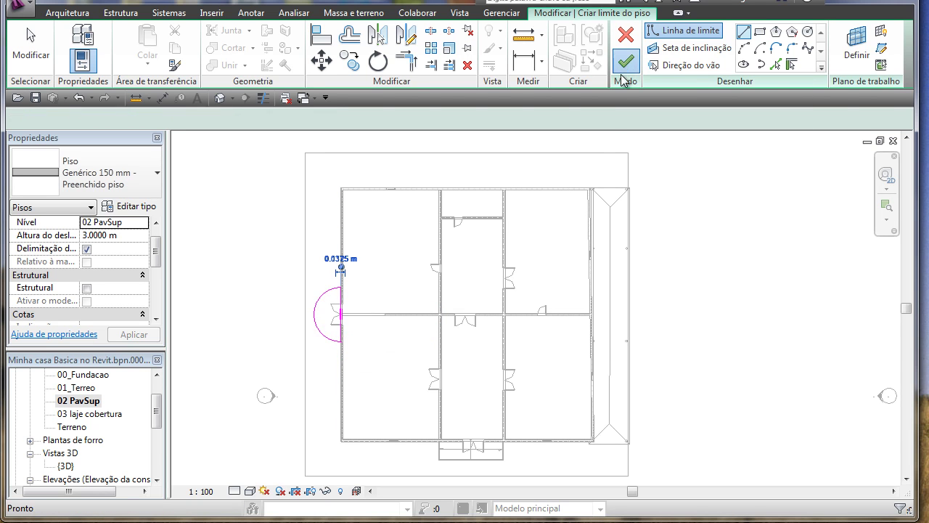
click(623, 71)
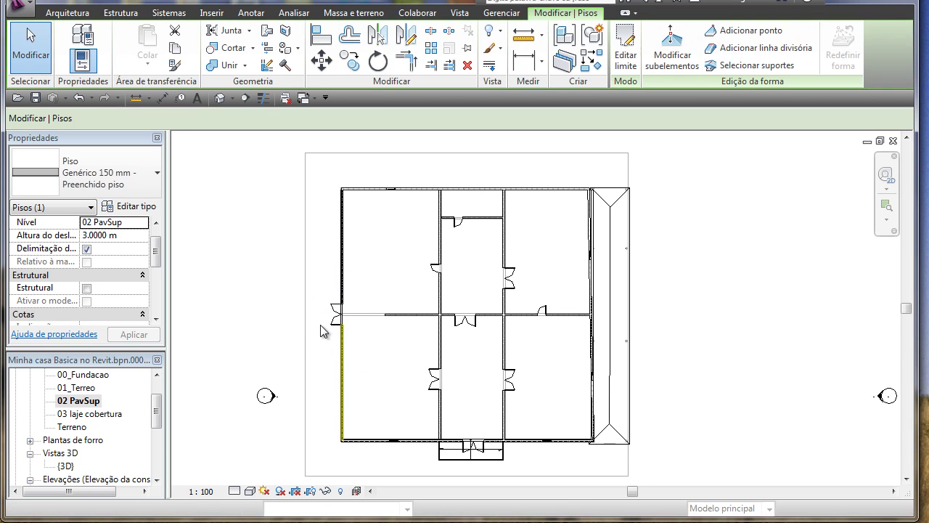
Switch to the default 3D view and select the new semicircular balcony slab
click(231, 99)
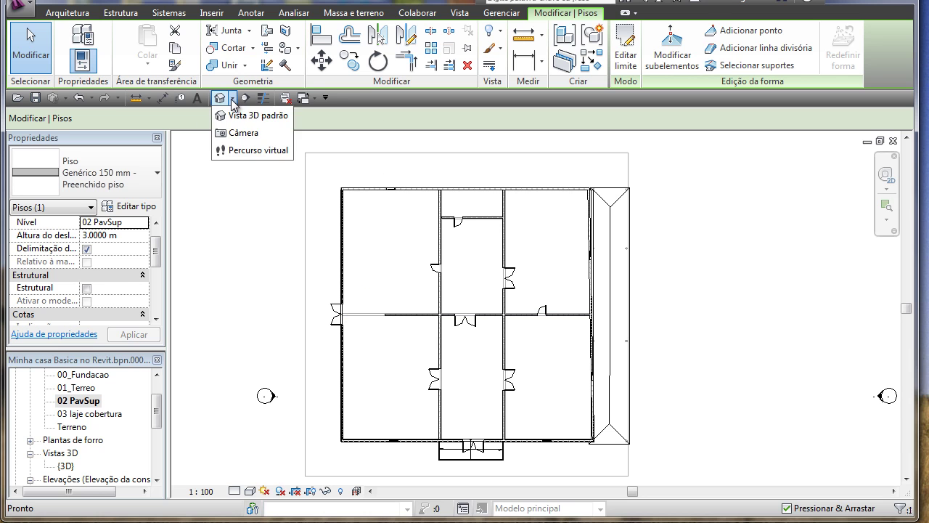
click(242, 117)
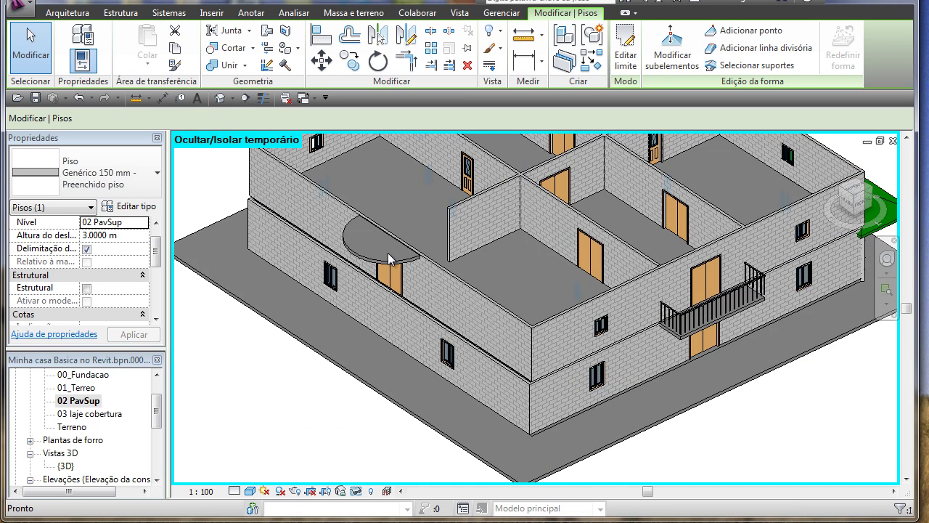
key(Escape)
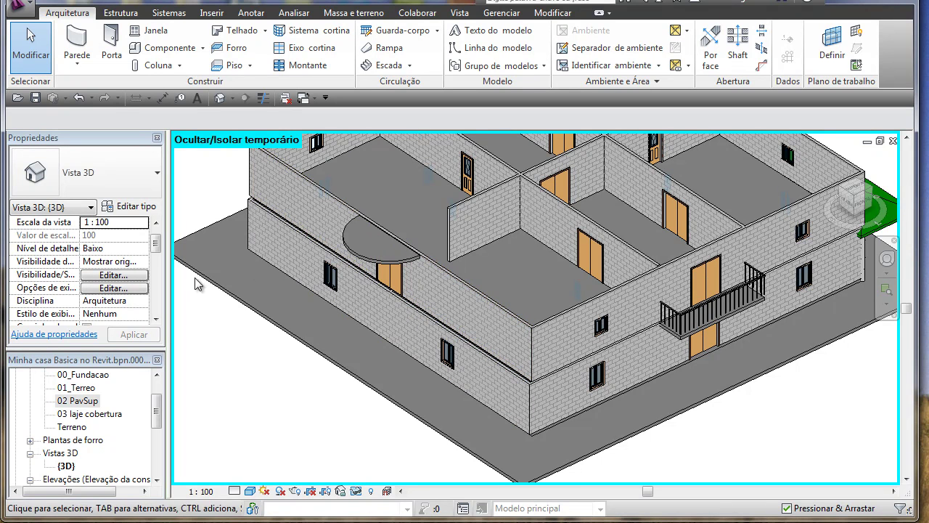
click(372, 266)
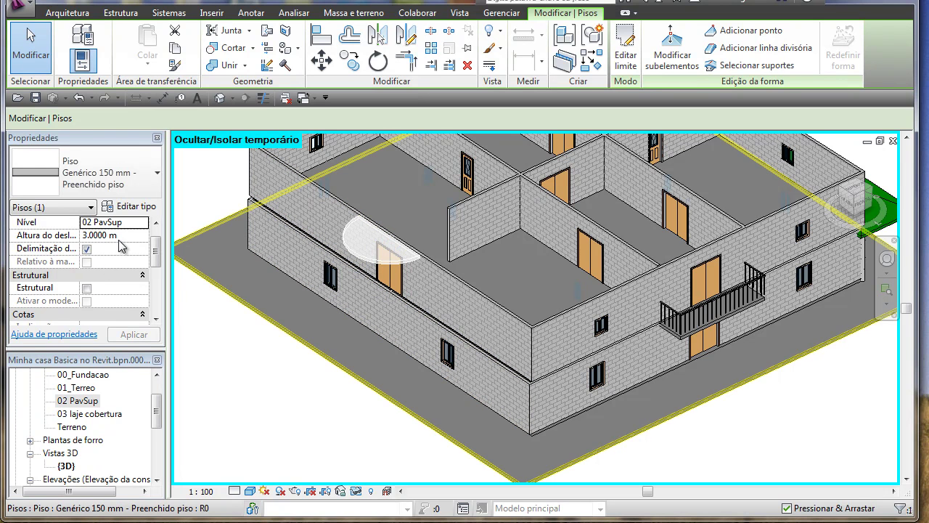
Set the slab's Altura do deslocamento to 0 and apply it
click(118, 236)
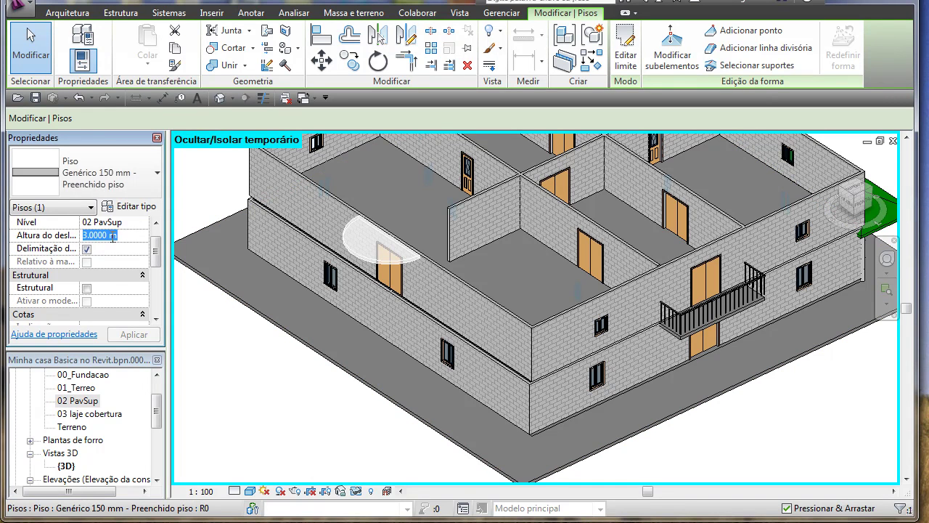
text(0)
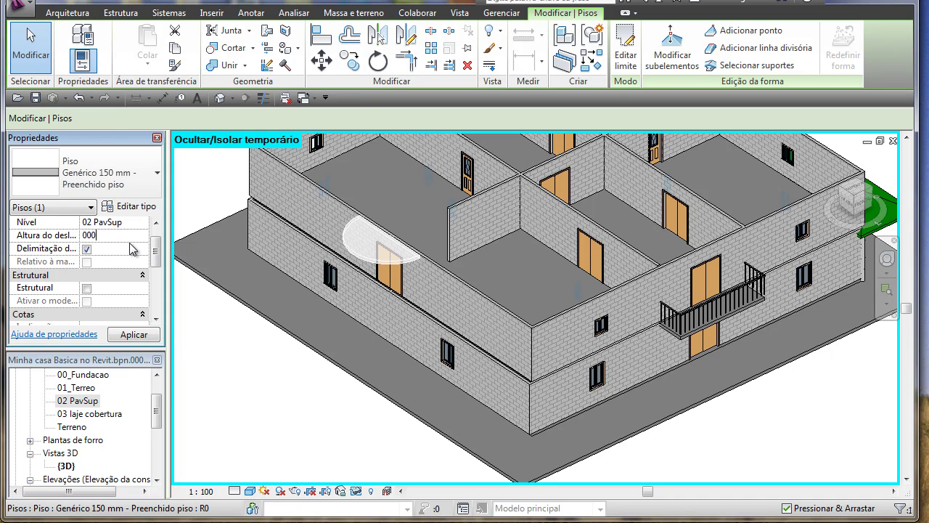
click(135, 336)
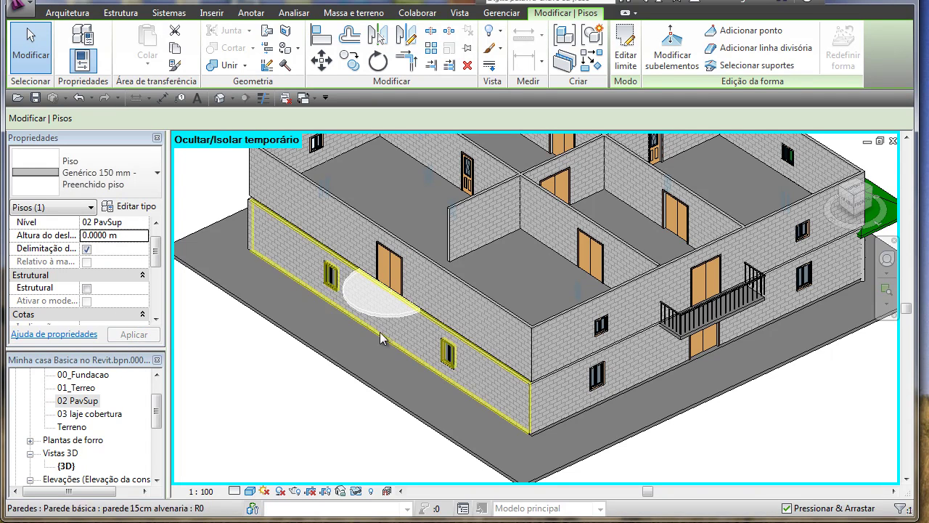
click(398, 308)
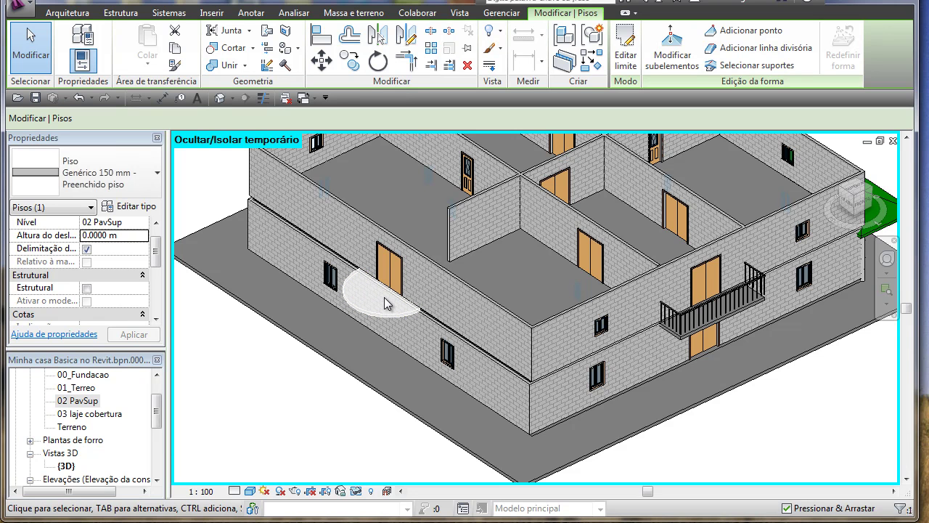
click(87, 403)
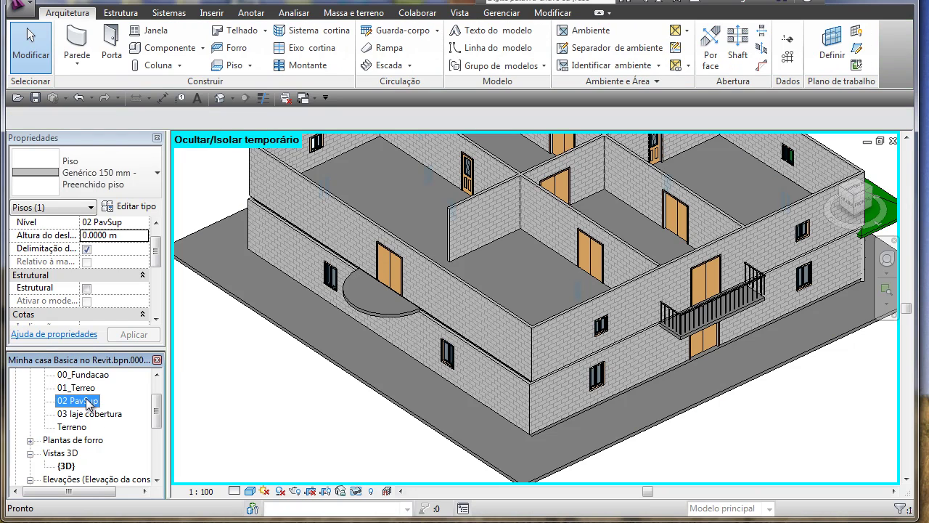
Open the 02 PavSup plan and start a Guarda-corpo railing path sketch
double_click(87, 404)
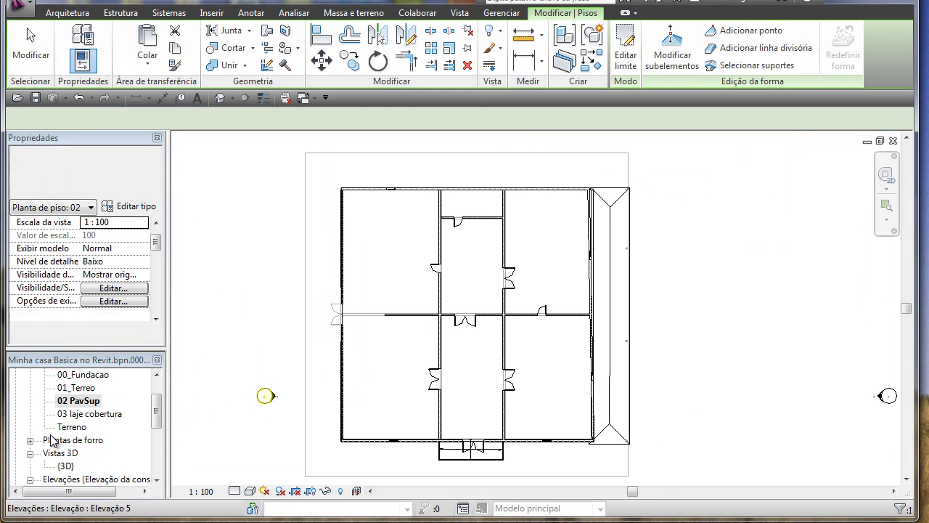
click(76, 403)
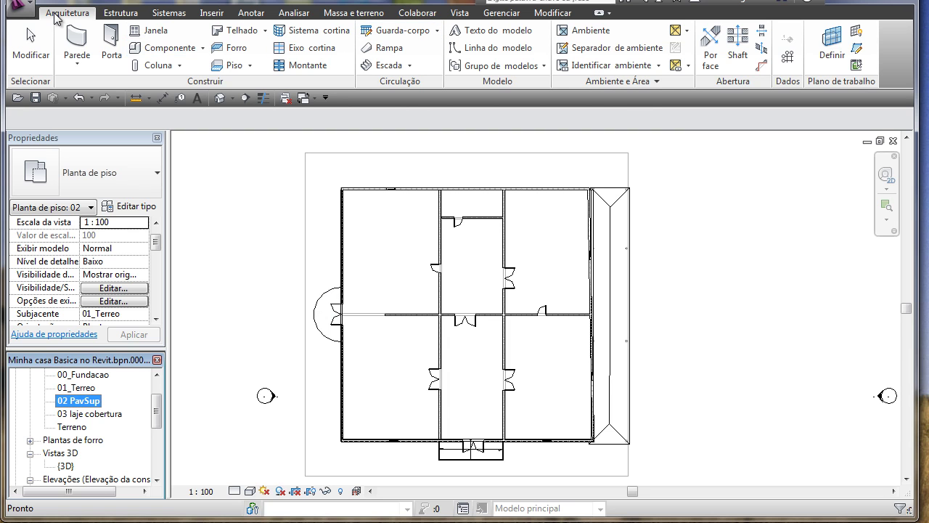
click(439, 34)
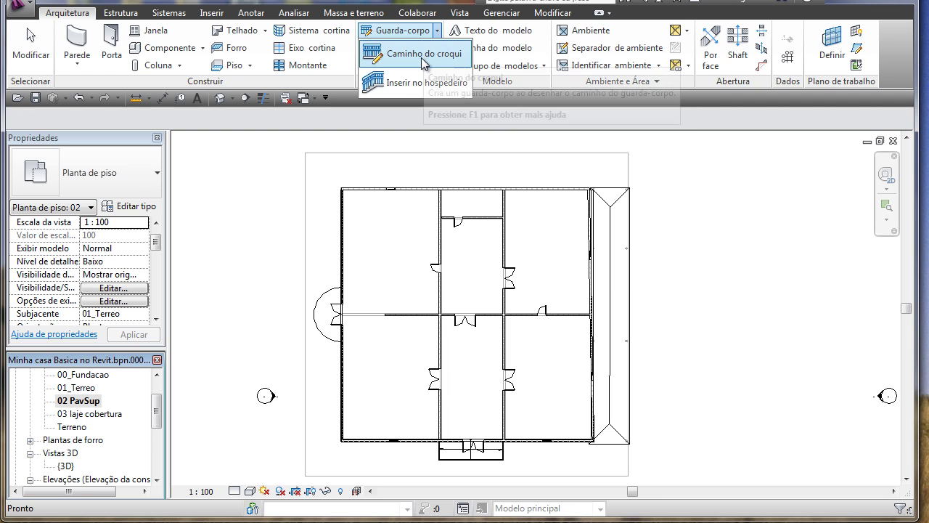
click(425, 60)
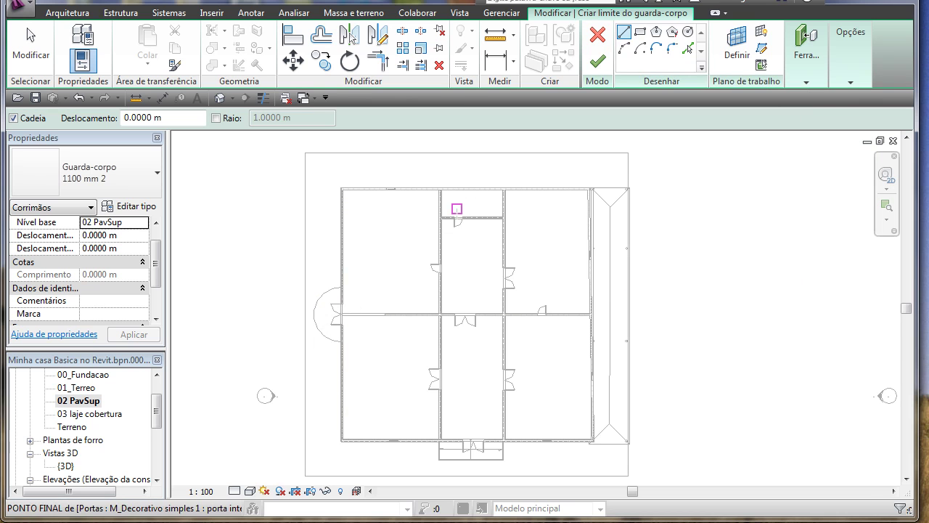
Sketch a start-end-radius arc railing path between the wall ends, bowing around the balcony edge
click(624, 51)
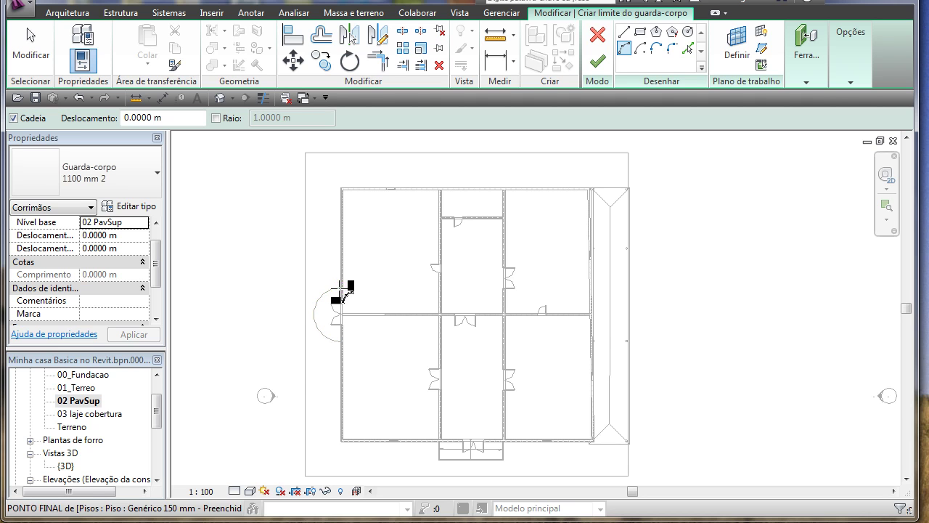
click(341, 286)
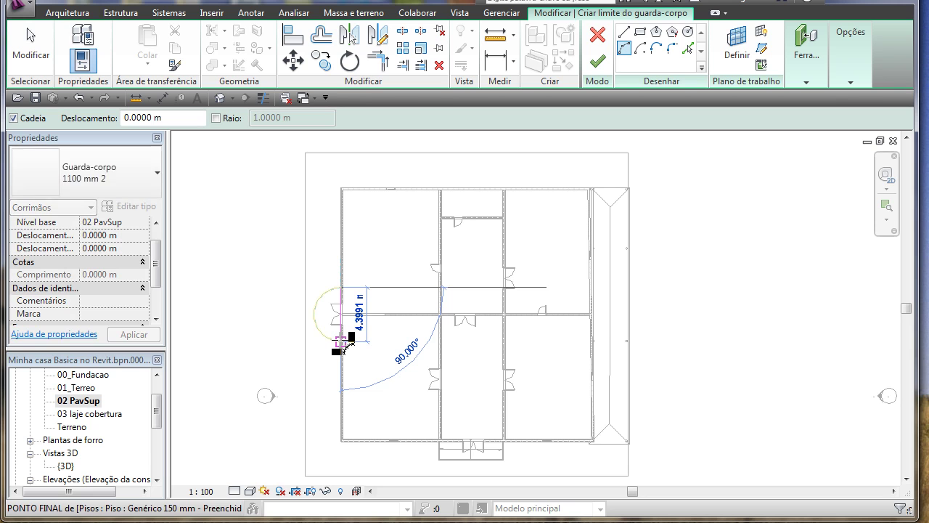
click(341, 341)
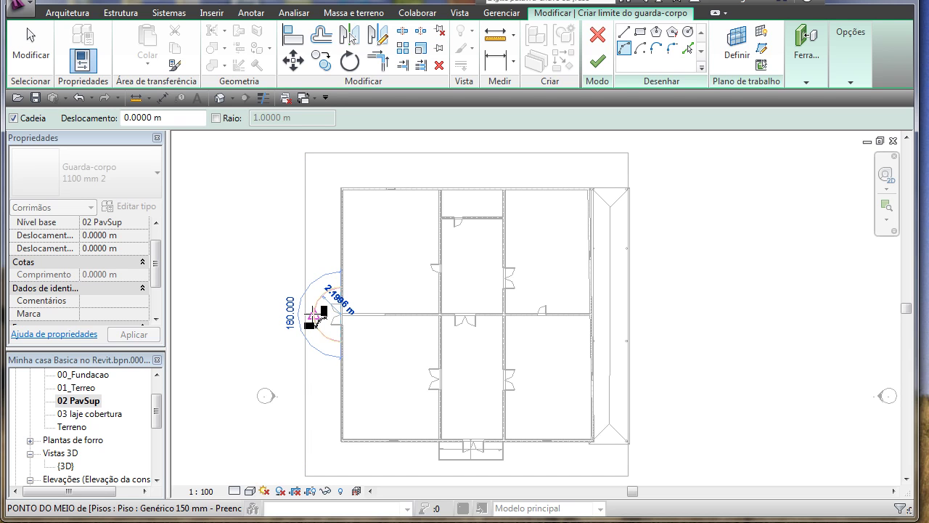
click(315, 314)
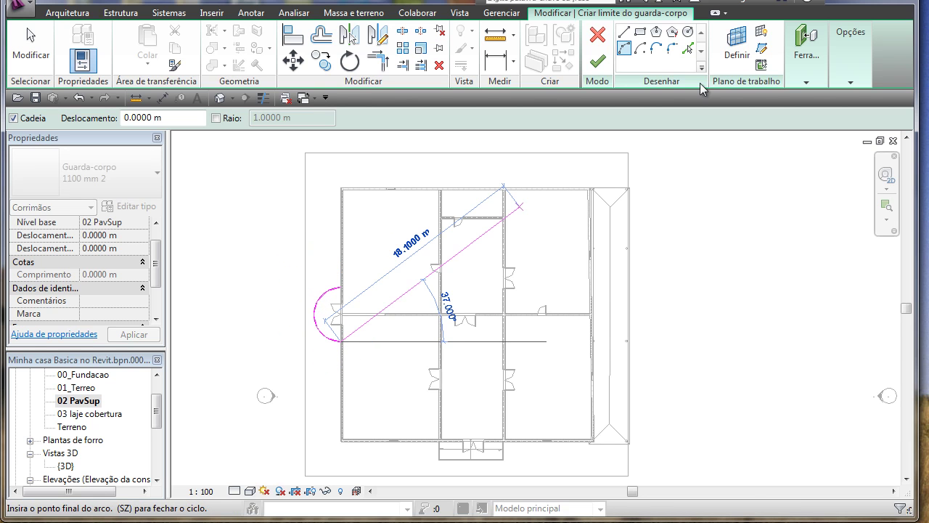
Finish the sketch to create the 6.9102 m Guarda-corpo 1100 mm 2 curved railing and select it
click(600, 64)
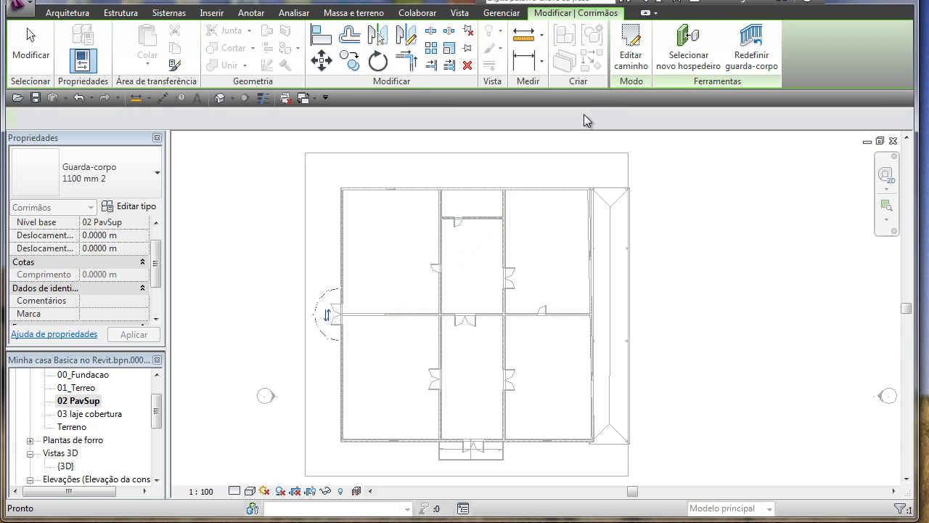
click(340, 252)
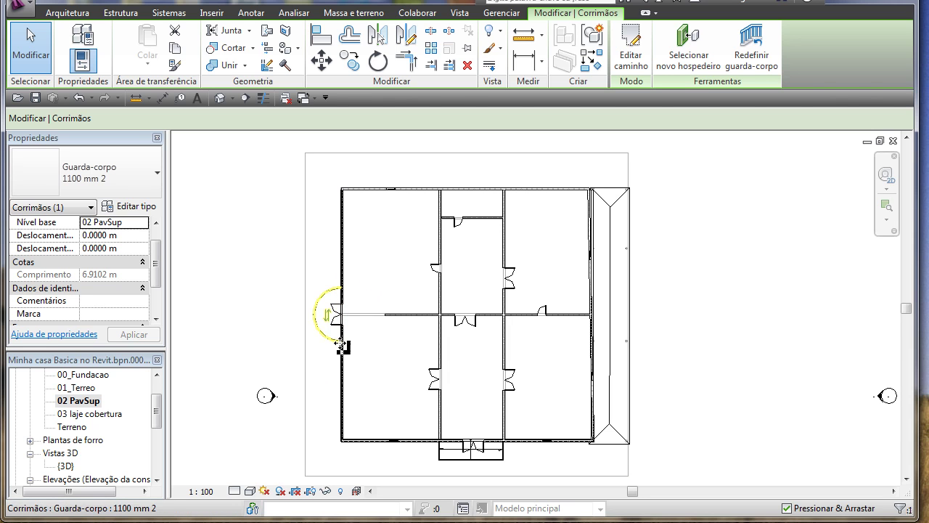
click(330, 320)
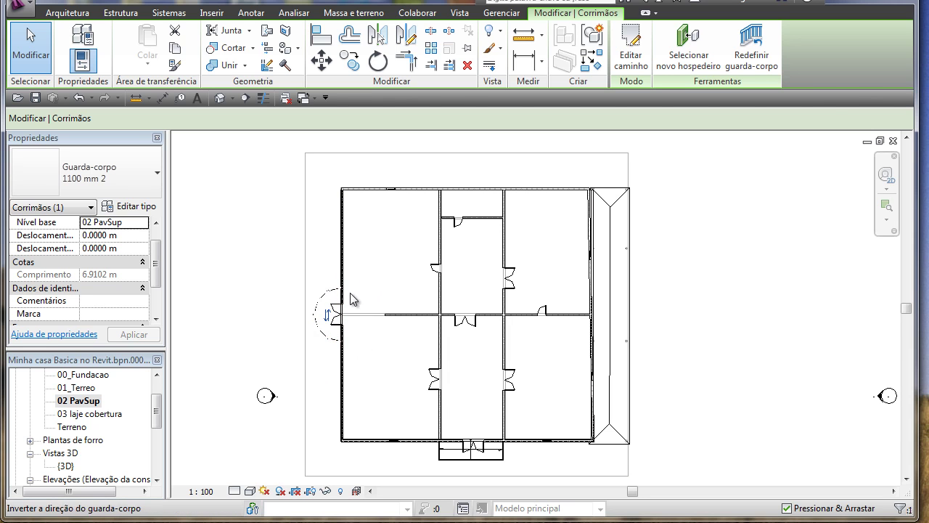
click(233, 98)
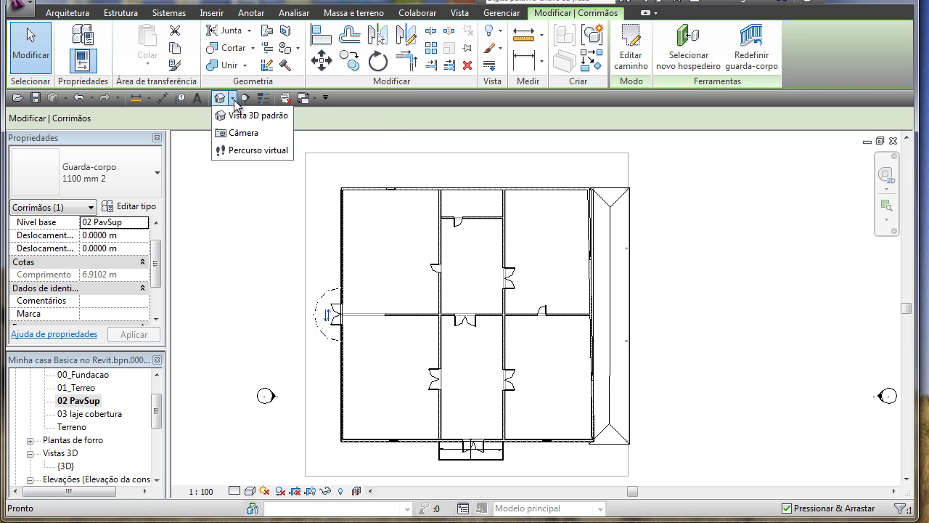
Switch to Vista 3D padrão and reset temporary hide/isolate so the green hip roof reappears
click(245, 119)
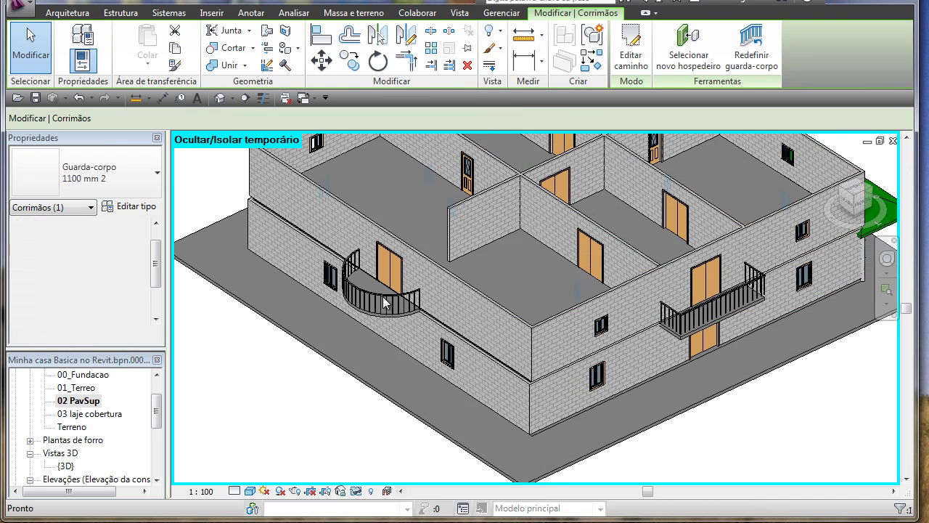
key(Escape)
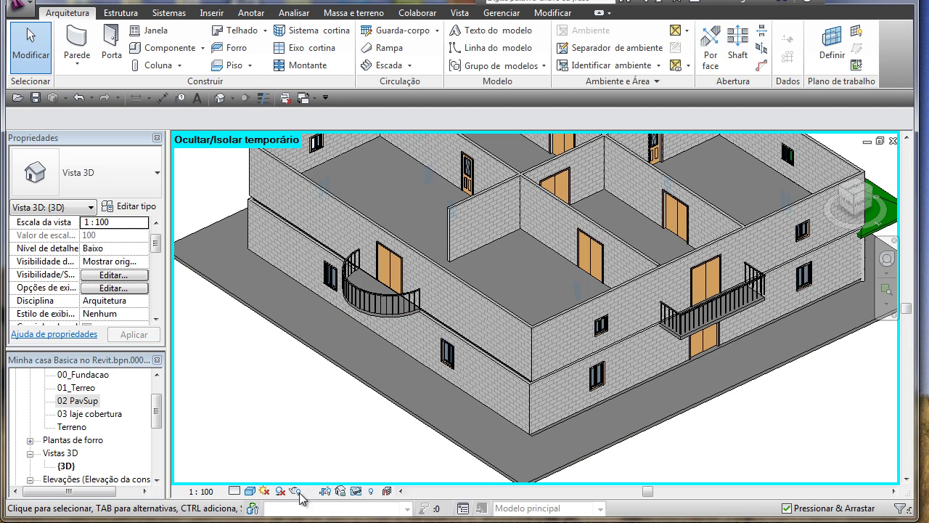
click(356, 492)
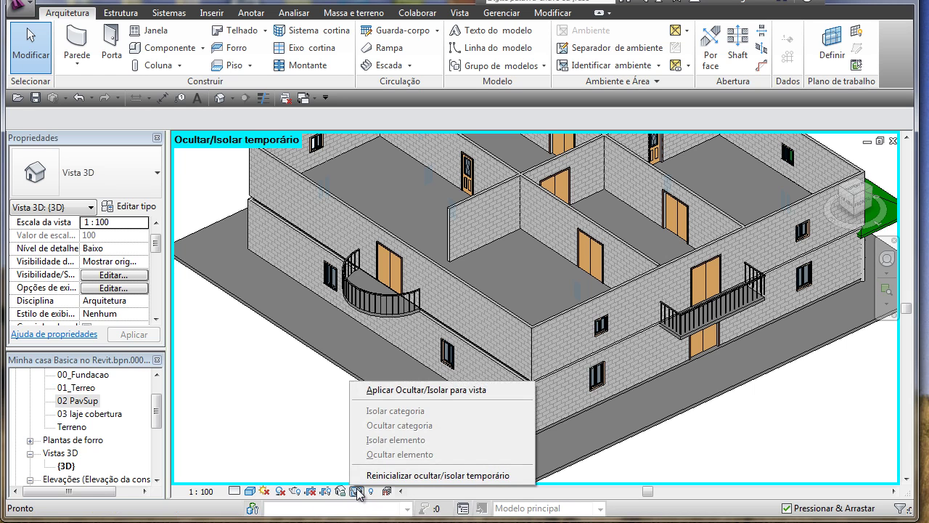
click(427, 476)
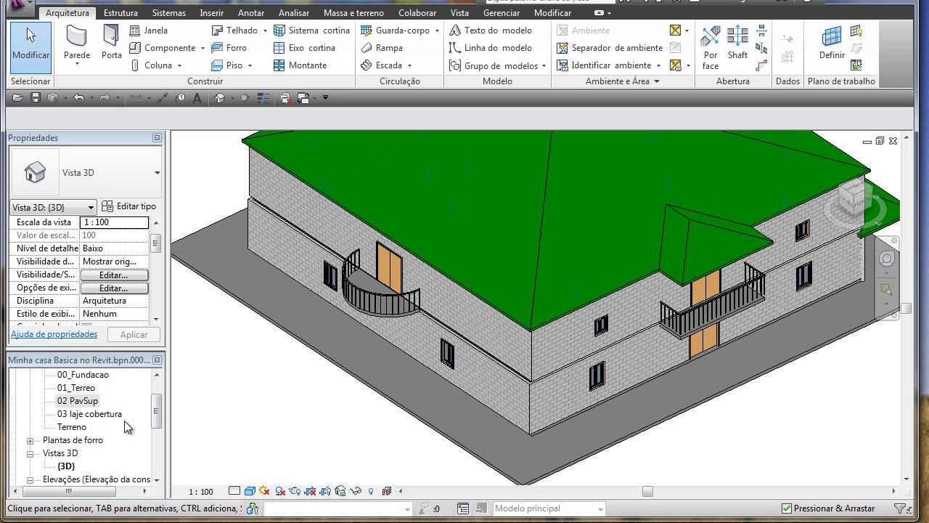
double_click(81, 402)
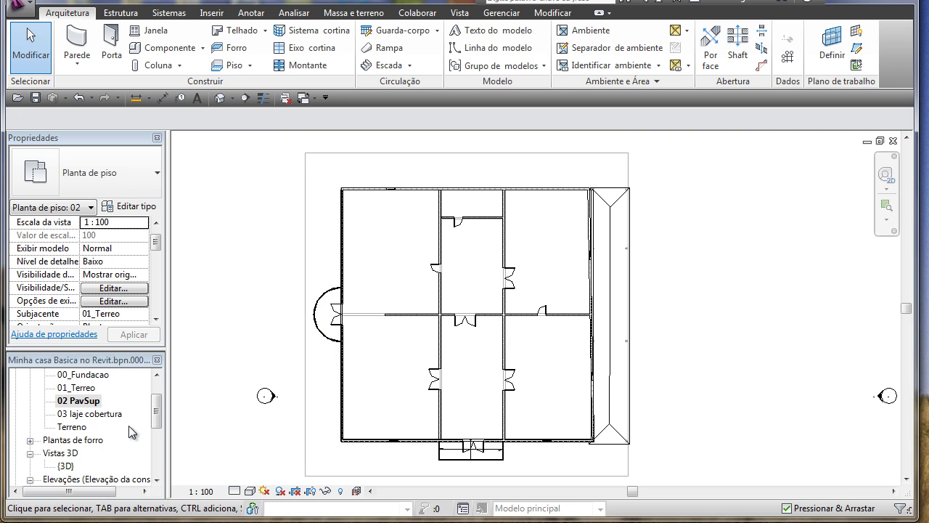
click(232, 97)
click(247, 116)
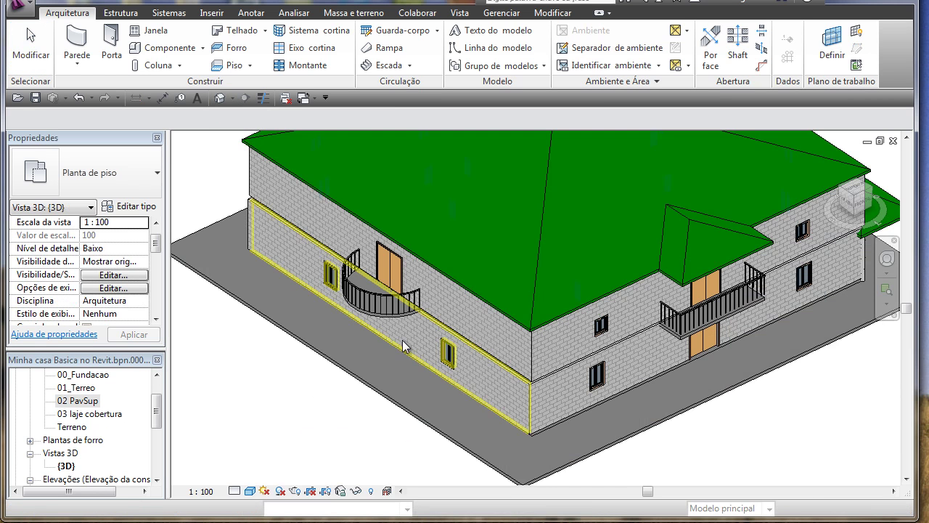
click(388, 301)
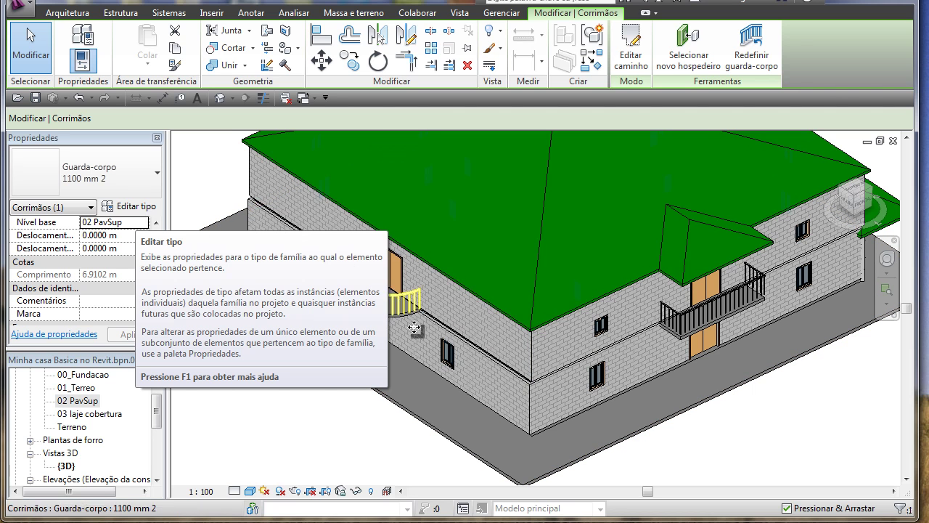
click(335, 411)
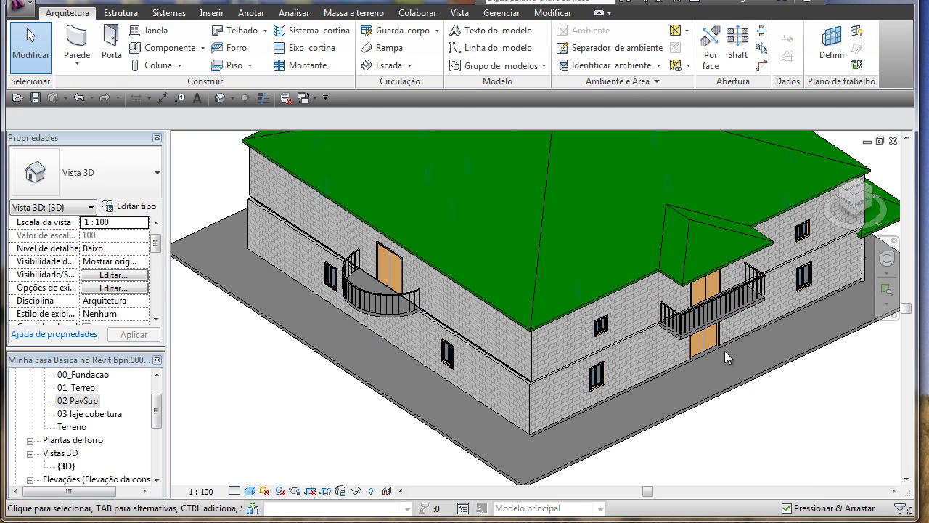
click(396, 315)
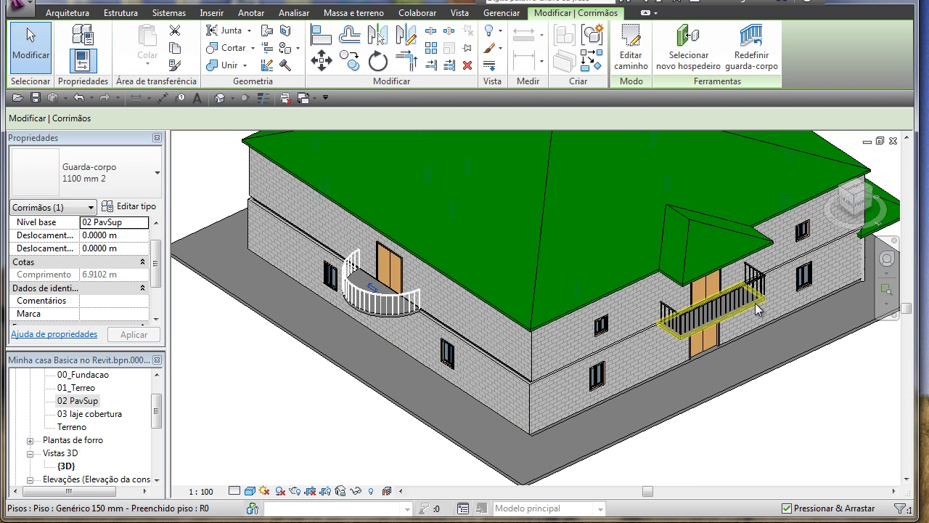
click(701, 305)
click(568, 331)
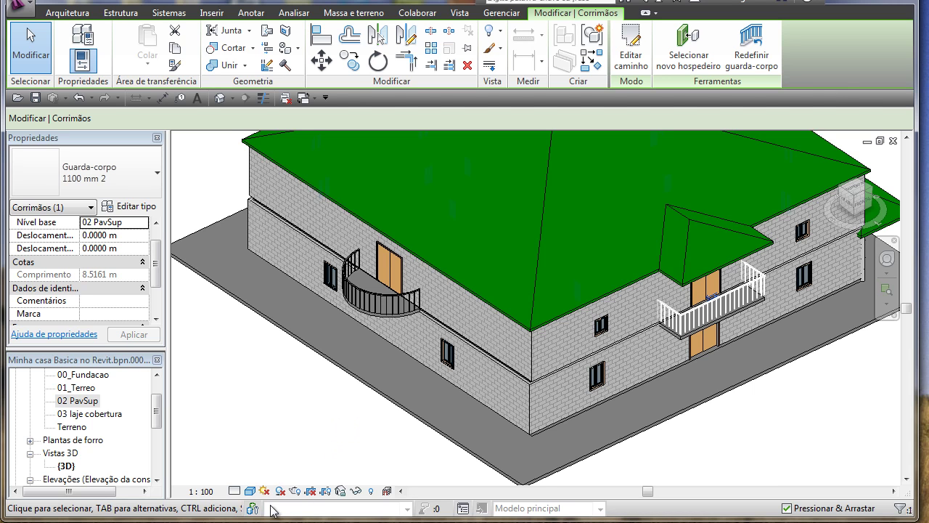
Switch the 3D house view to the Linha oculta (hidden-line) visual style
click(249, 491)
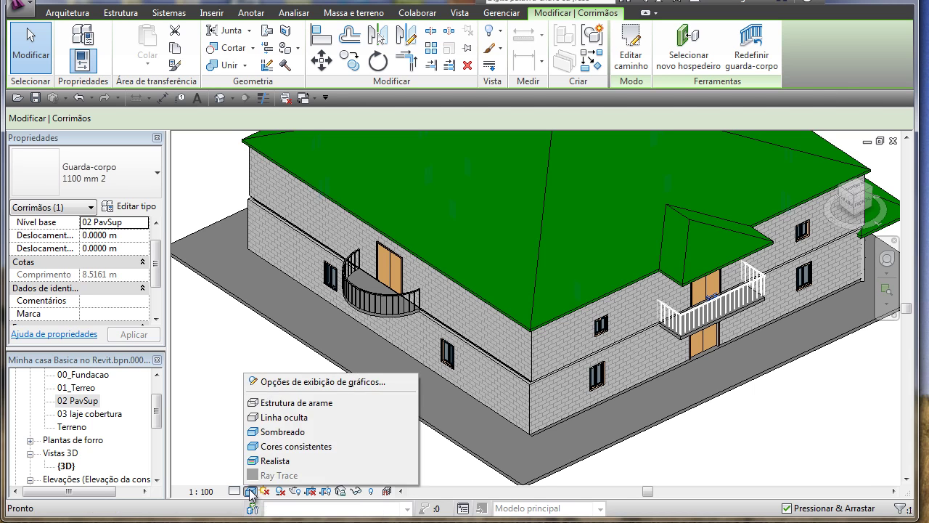
click(308, 448)
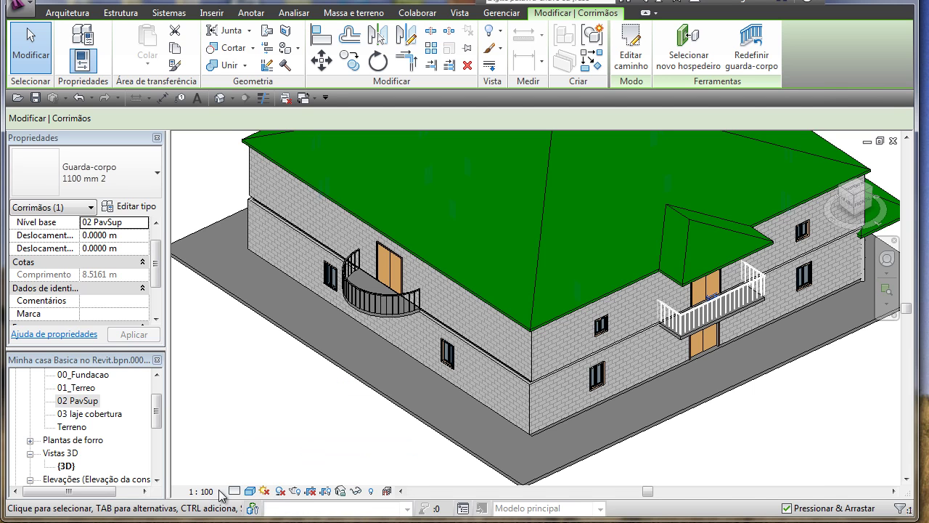
click(250, 491)
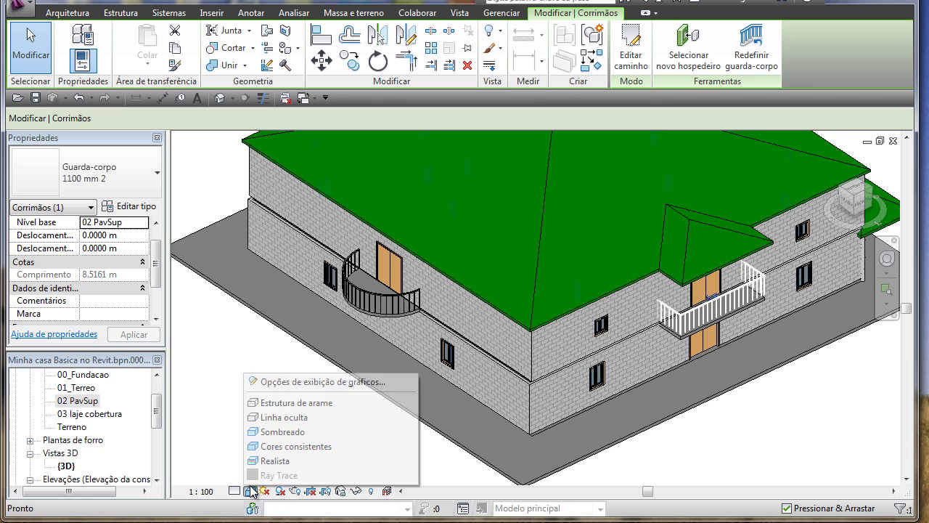
click(323, 419)
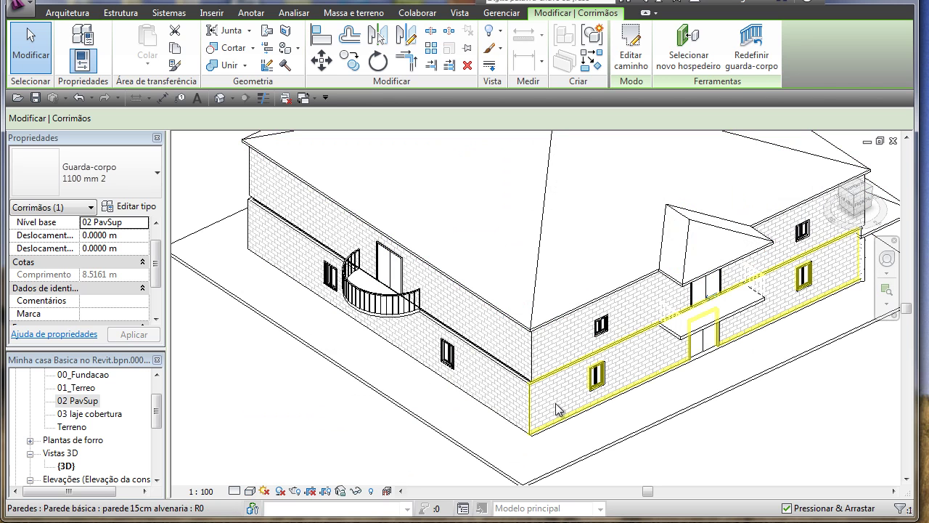
Zoom to frame the whole house, then apply the Sombreado shaded visual style
scroll(540, 423, down, 5)
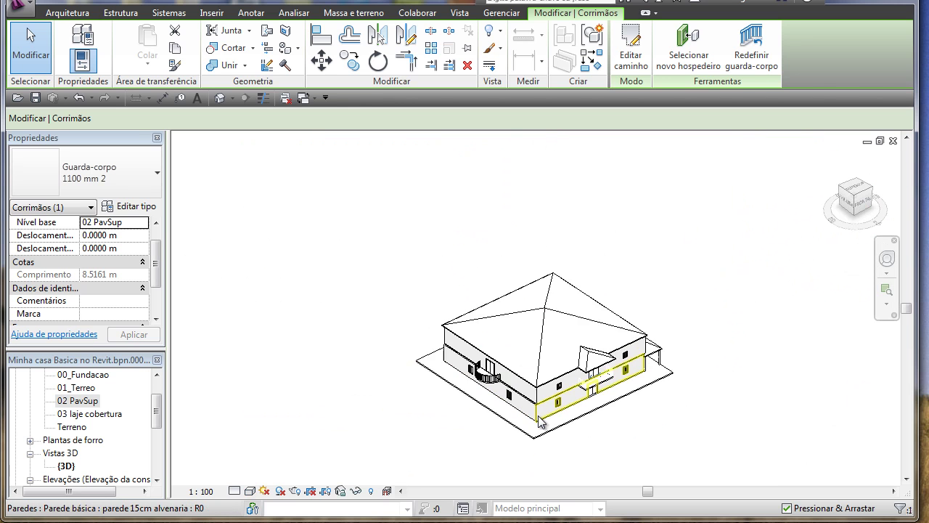
scroll(538, 421, up, 2)
scroll(523, 421, up, 2)
scroll(514, 421, up, 1)
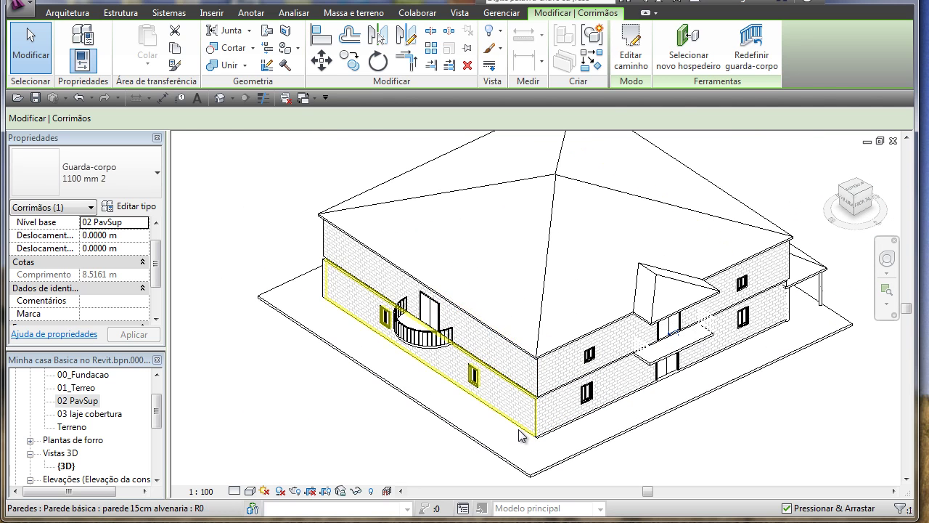
scroll(517, 432, down, 1)
scroll(517, 434, down, 1)
scroll(508, 435, up, 1)
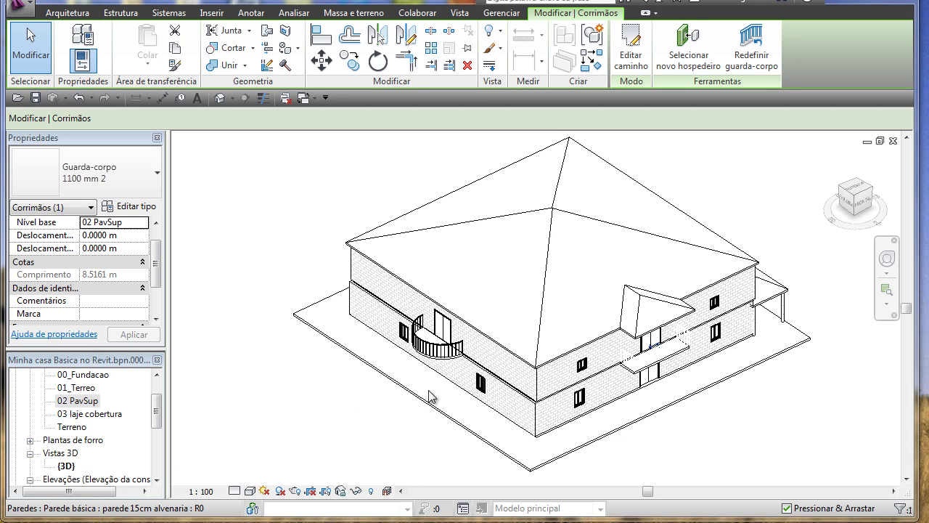
click(250, 492)
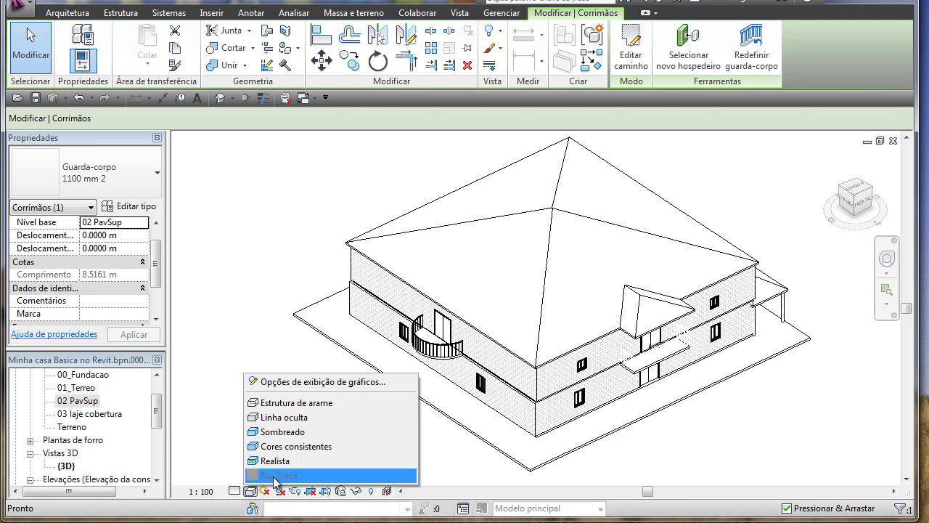
click(309, 431)
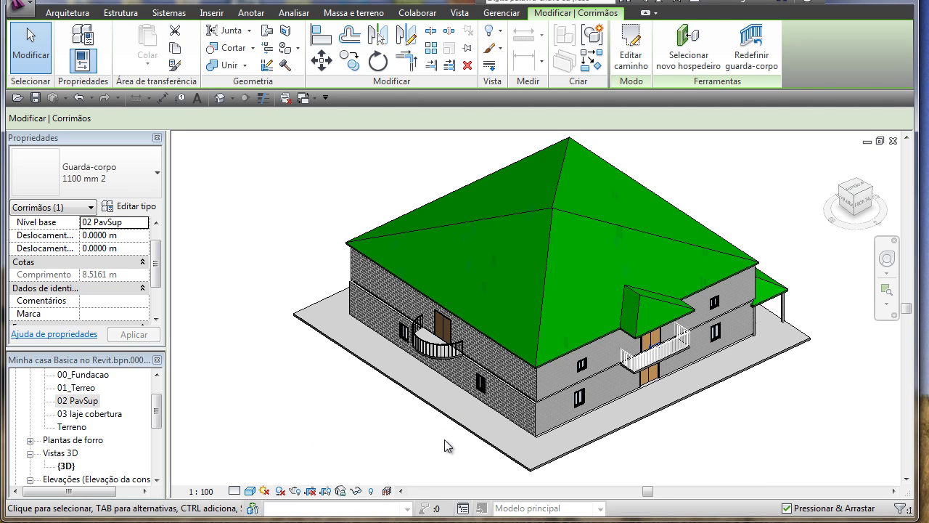
Deselect the railing and orbit the house to face its front side with the straight-railed balcony
click(412, 445)
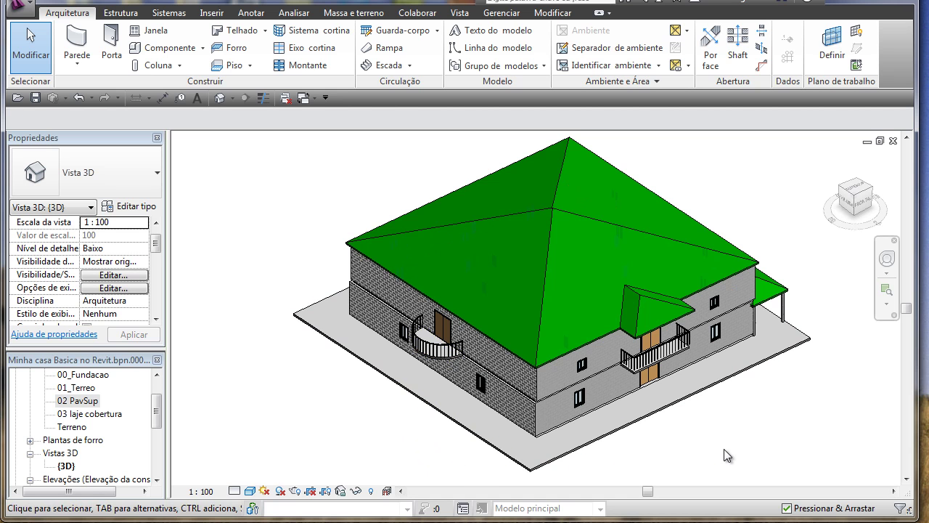
mouse_move(672, 482)
shift+middle_down()
mouse_move(662, 385)
mouse_move(670, 358)
mouse_move(656, 385)
mouse_move(682, 392)
mouse_move(671, 422)
mouse_move(639, 403)
shift+middle_up()
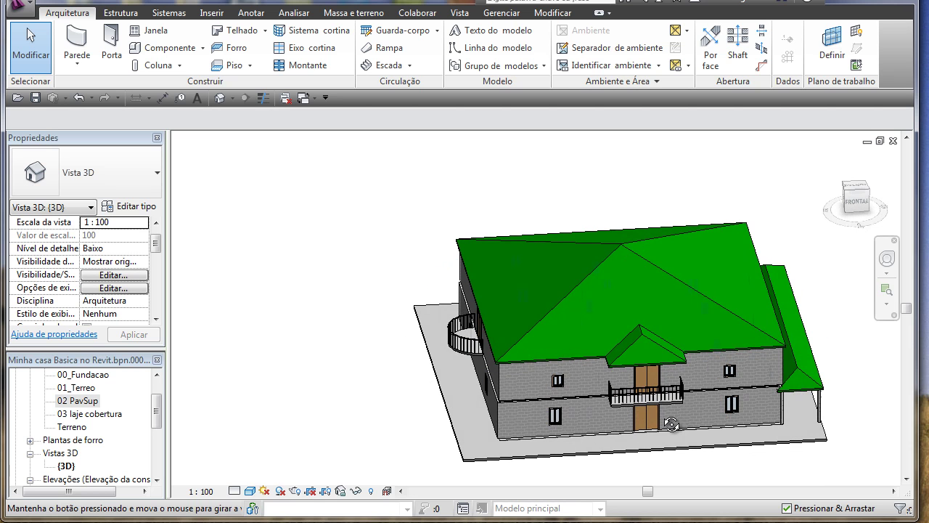